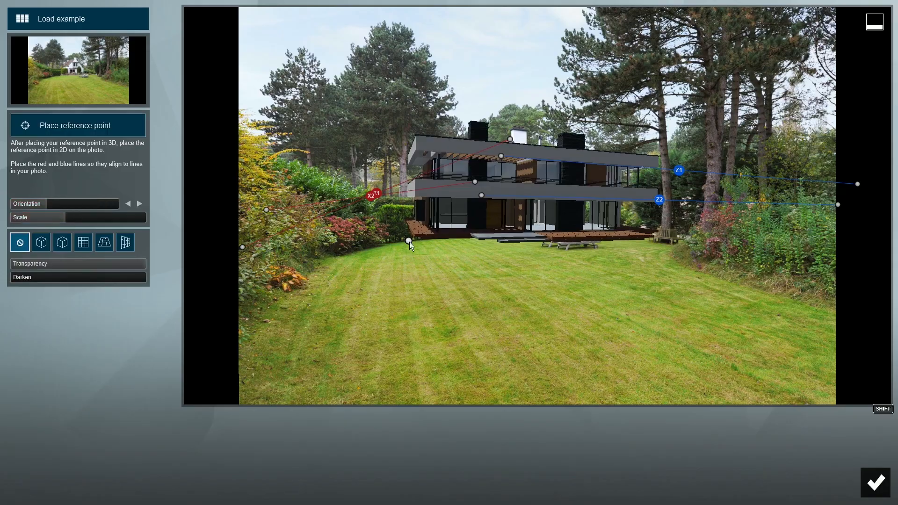
- Move, rotate and enlarge the villa to match the garden photo's perspective
left_click_drag(409, 242, 400, 249)
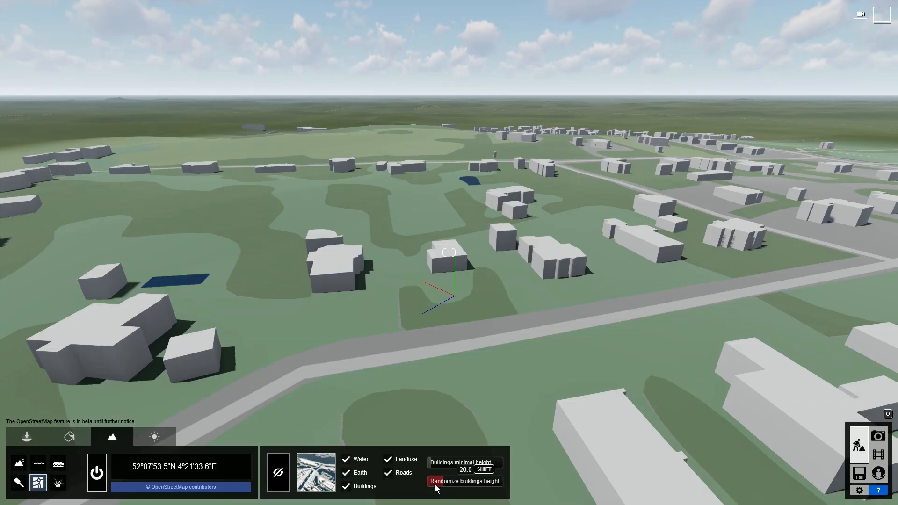
left_click(463, 482)
left_click(494, 486)
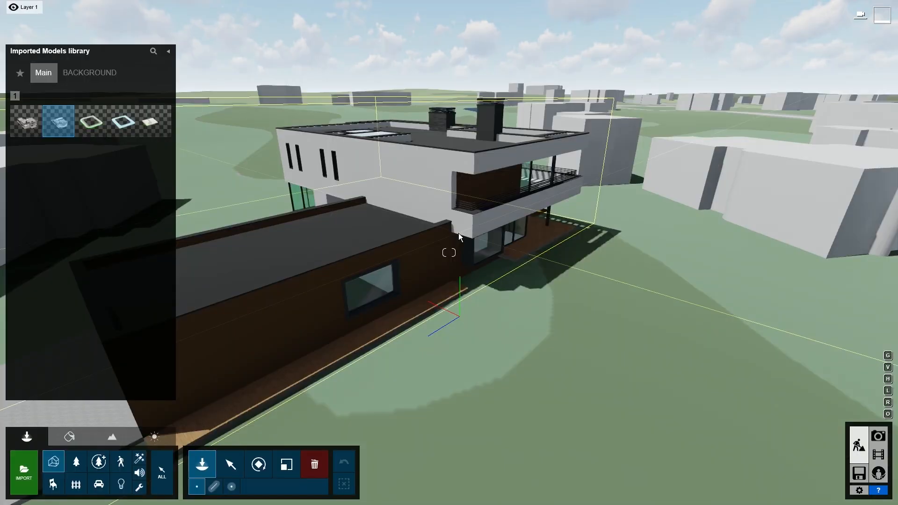
left_click_drag(459, 233, 479, 305)
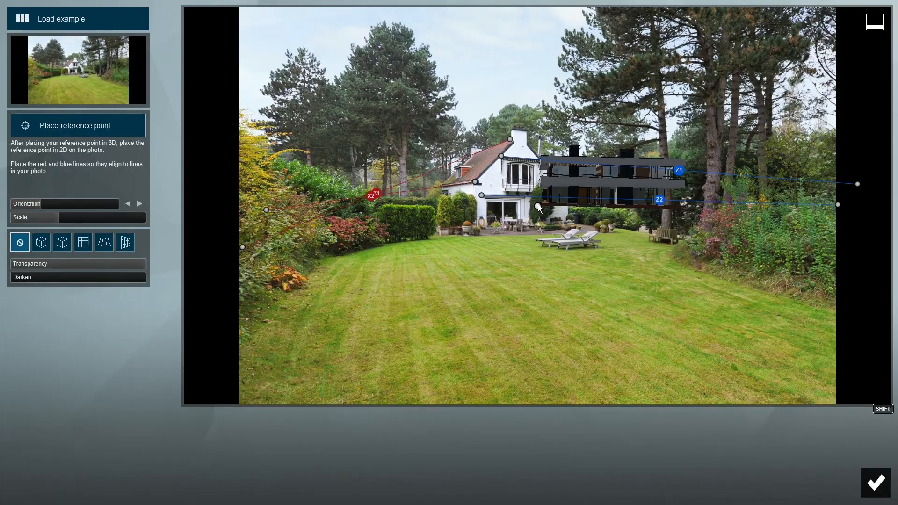
left_click_drag(538, 206, 443, 237)
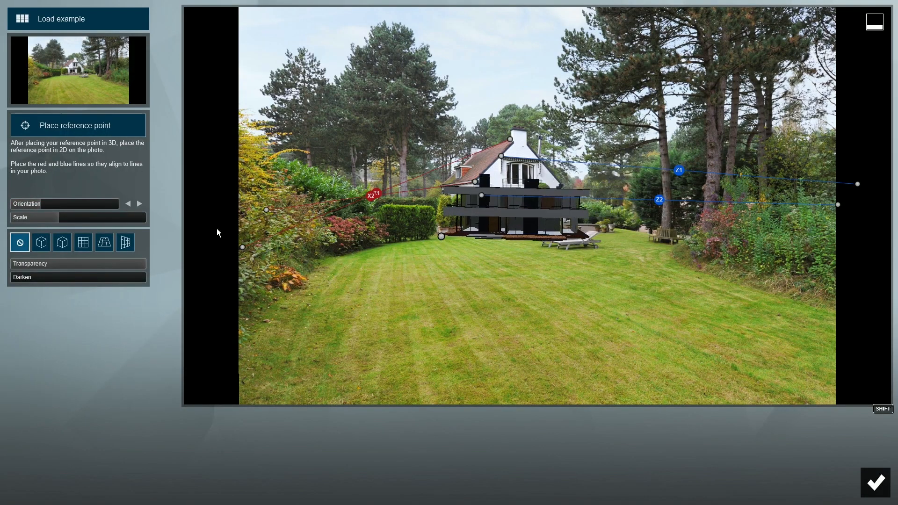
mouse_move(56, 206)
left_mouse_down()
mouse_move(60, 213)
mouse_move(48, 206)
left_mouse_up()
left_click_drag(441, 236, 409, 240)
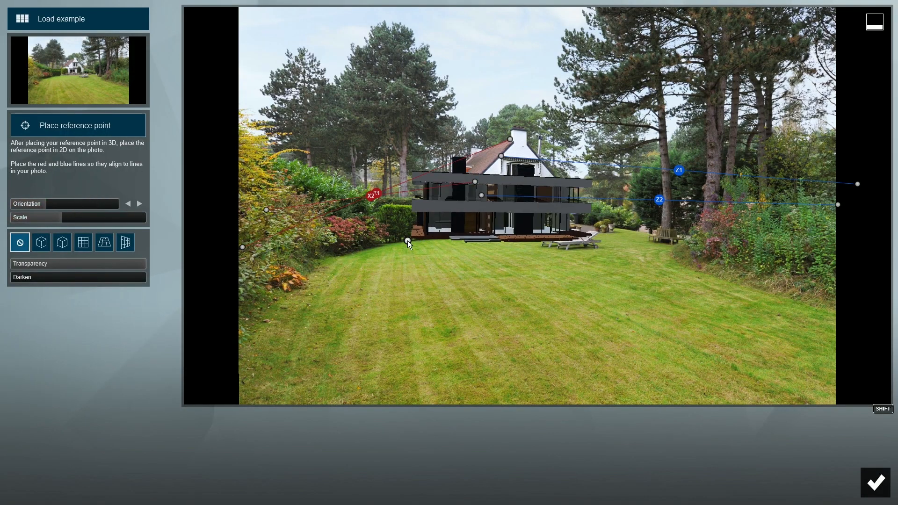
left_click_drag(62, 218, 70, 218)
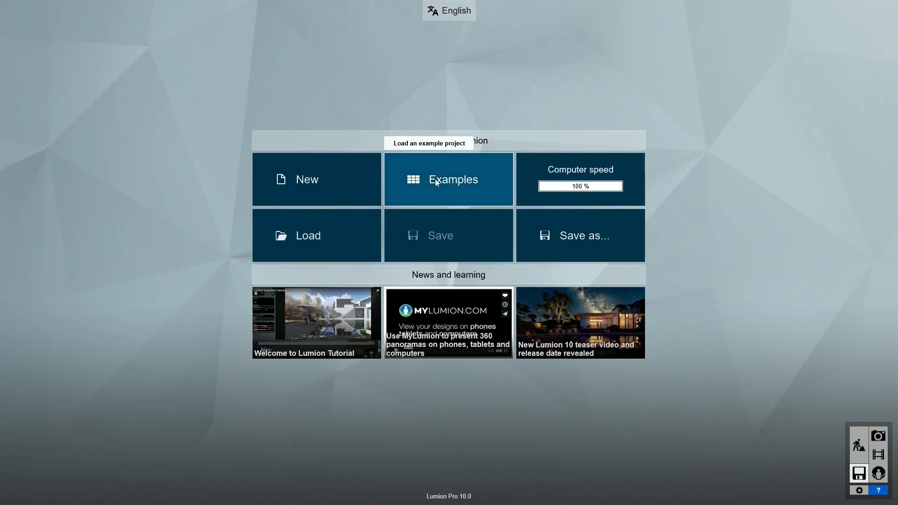
- Load the Villa Van Manen example and open its Imported Models library
left_click(435, 181)
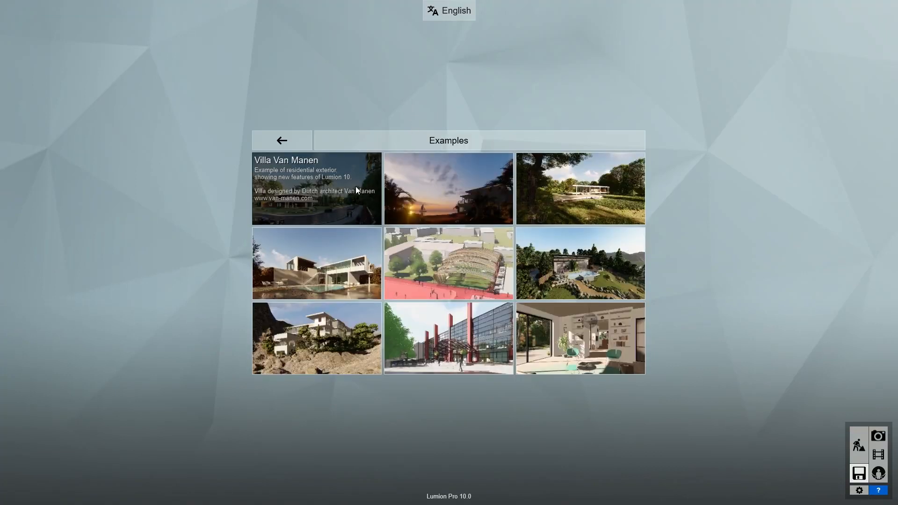
left_click(333, 199)
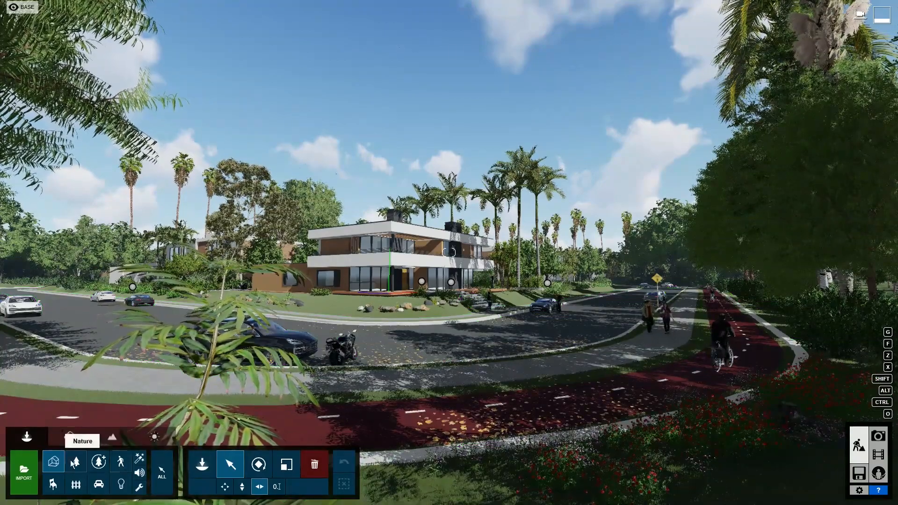
left_click(204, 464)
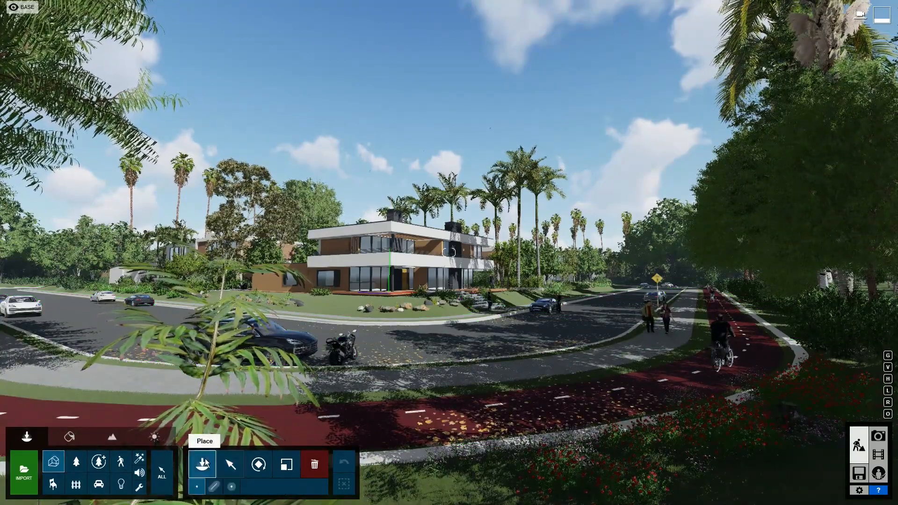
left_click(206, 464)
- Switch back to object selection and return to the Welcome to Lumion screen
mouse_move(64, 131)
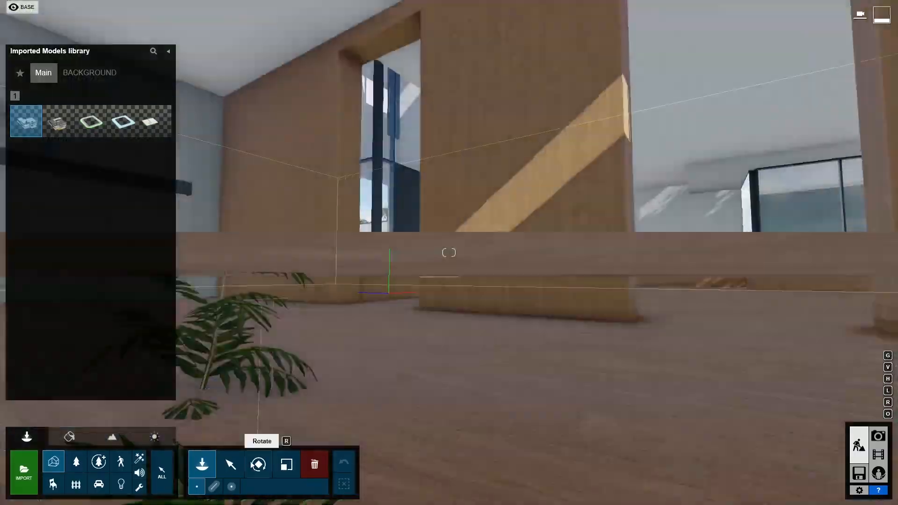
left_click(234, 466)
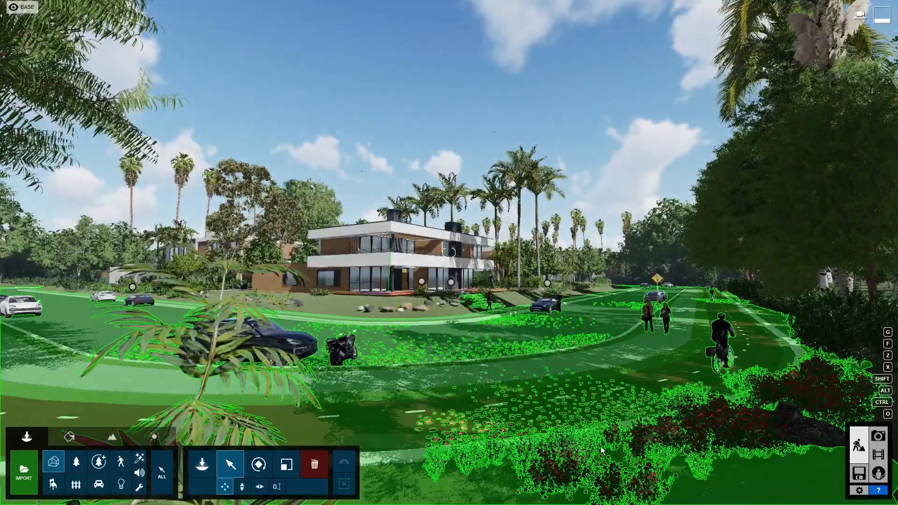
left_click(859, 473)
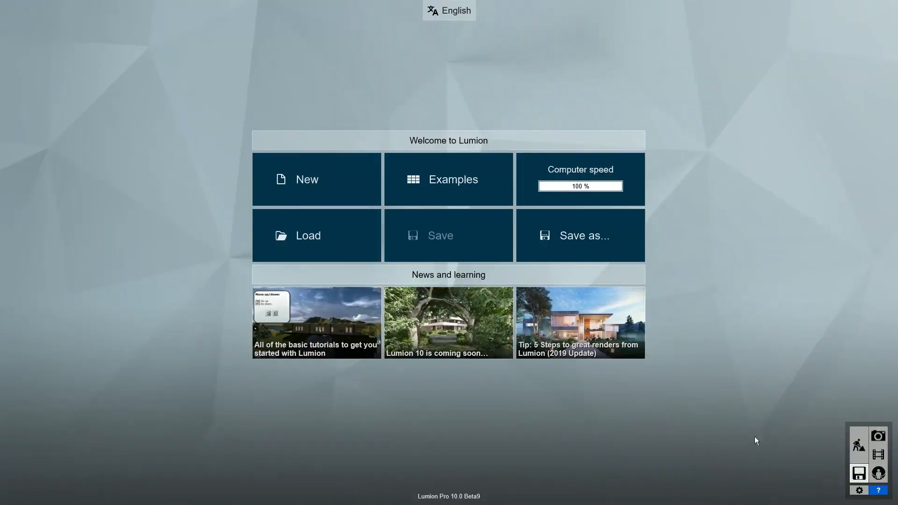
- Create a new project from the Plain scene template
left_click(328, 187)
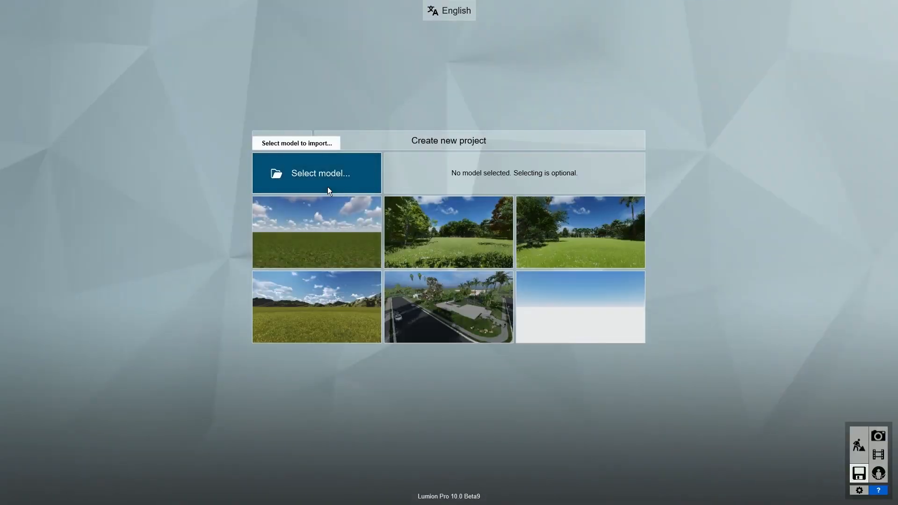
left_click(350, 229)
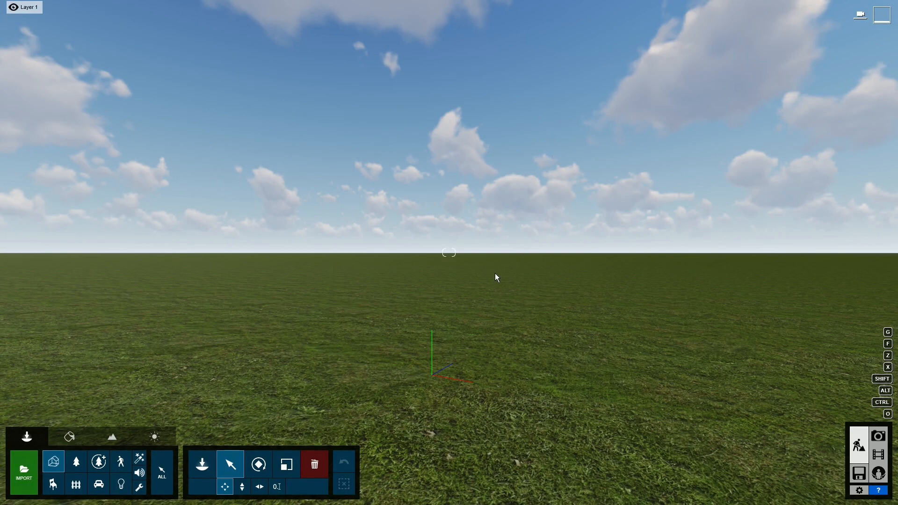
- Switch on OpenStreetMap in the Landscape settings and bring up its location map
left_click(114, 439)
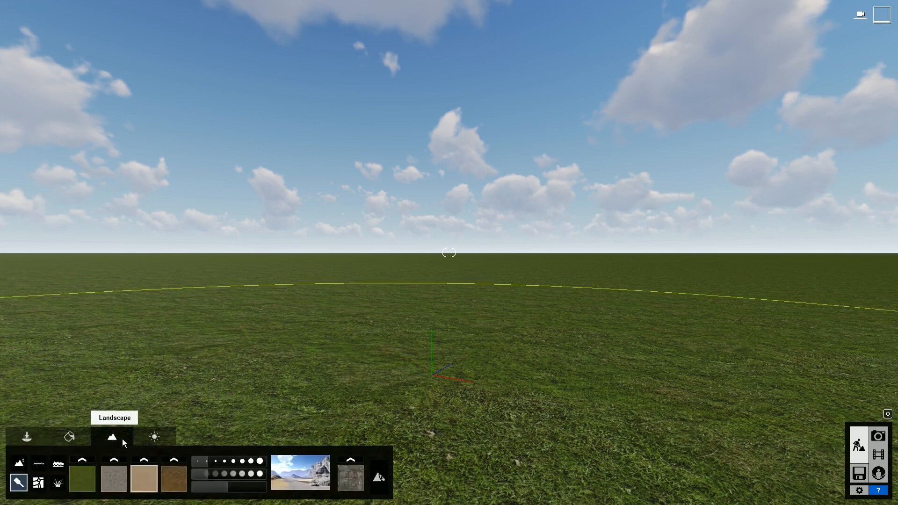
left_click(39, 484)
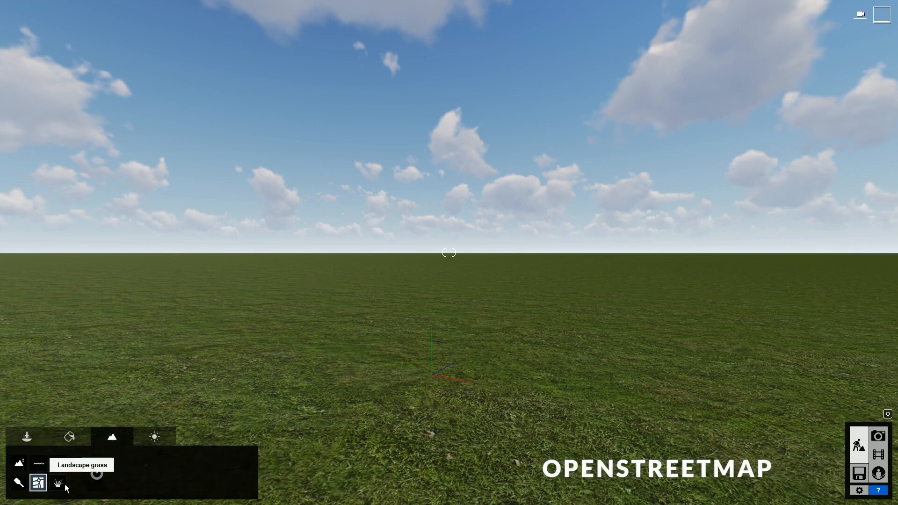
left_click(98, 476)
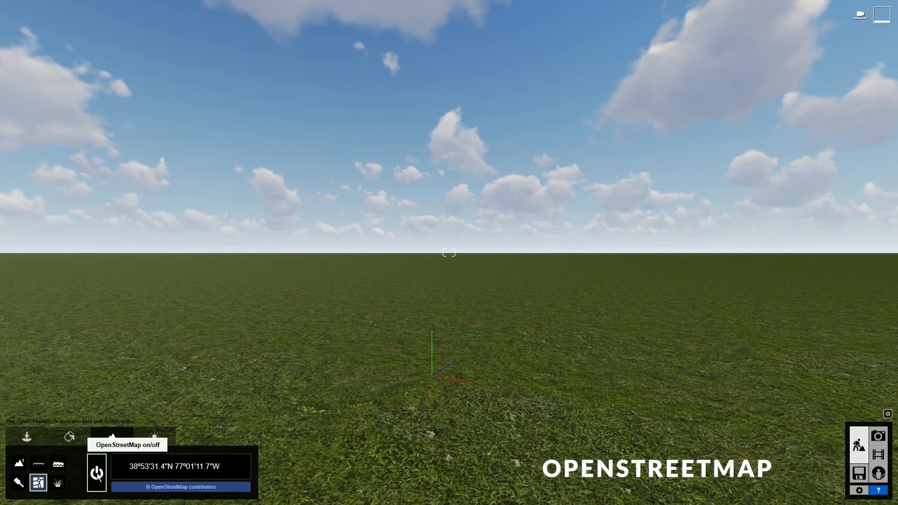
left_click(213, 469)
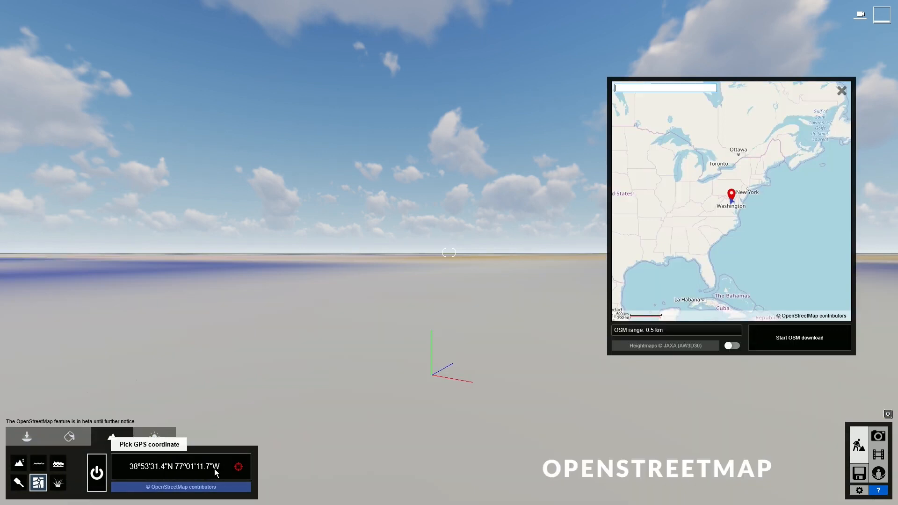
- Fly the camera around and above the terrain to look over the map lettering
right_click_drag(342, 362, 343, 361)
key("w")
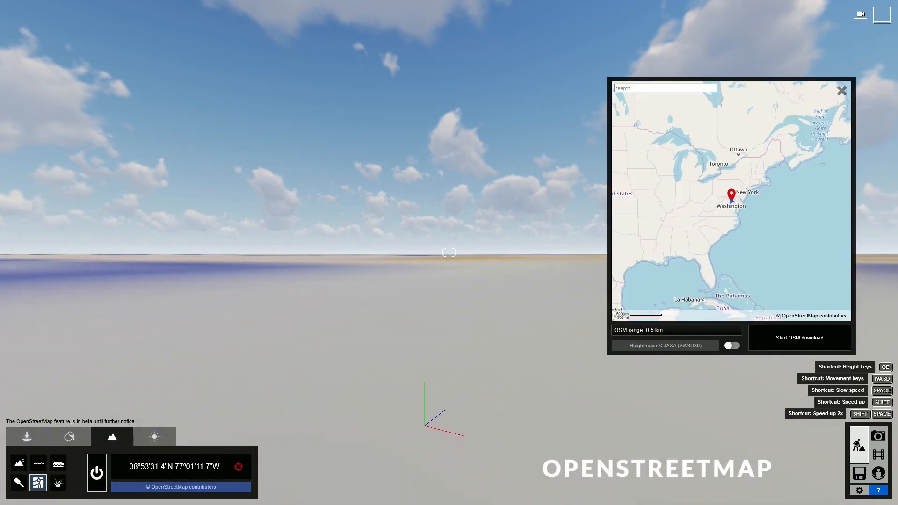
key("a")
key("d")
key("q")
right_click_drag(343, 361, 343, 459)
key("q")
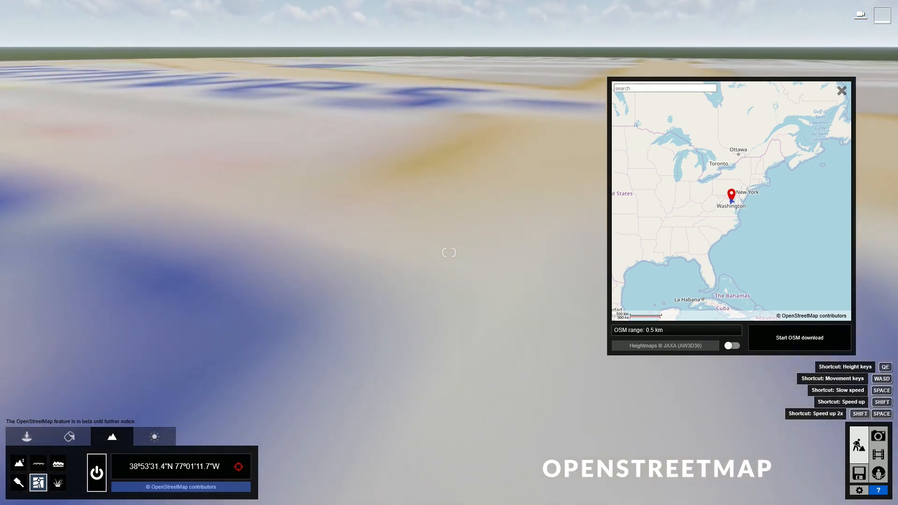
key("s")
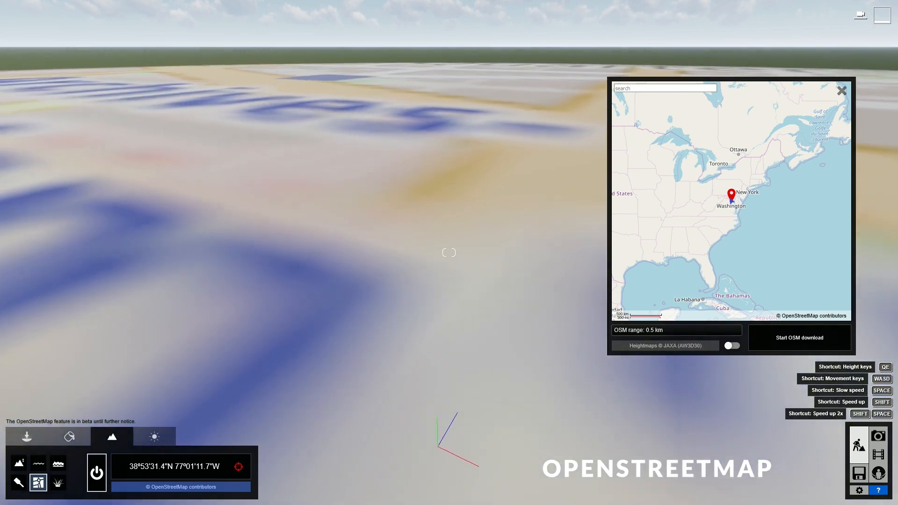
key("s")
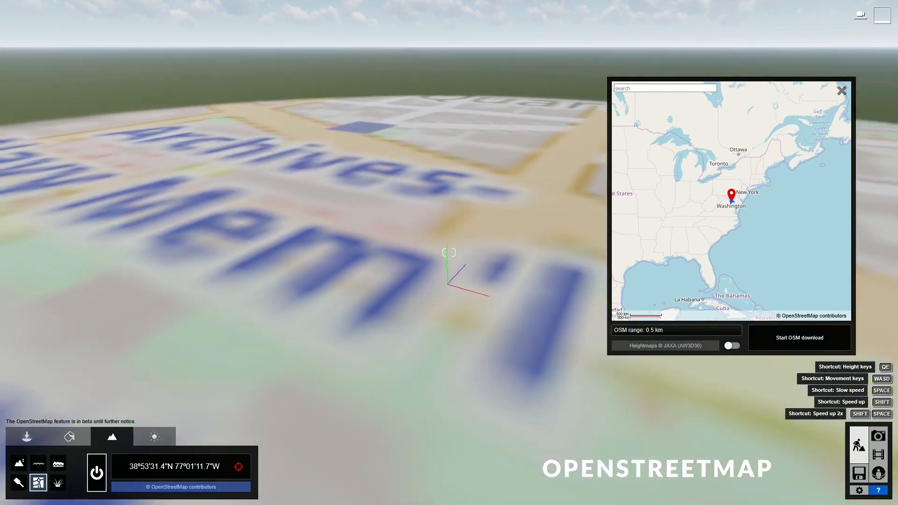
key("s")
right_click_drag(449, 253, 449, 299)
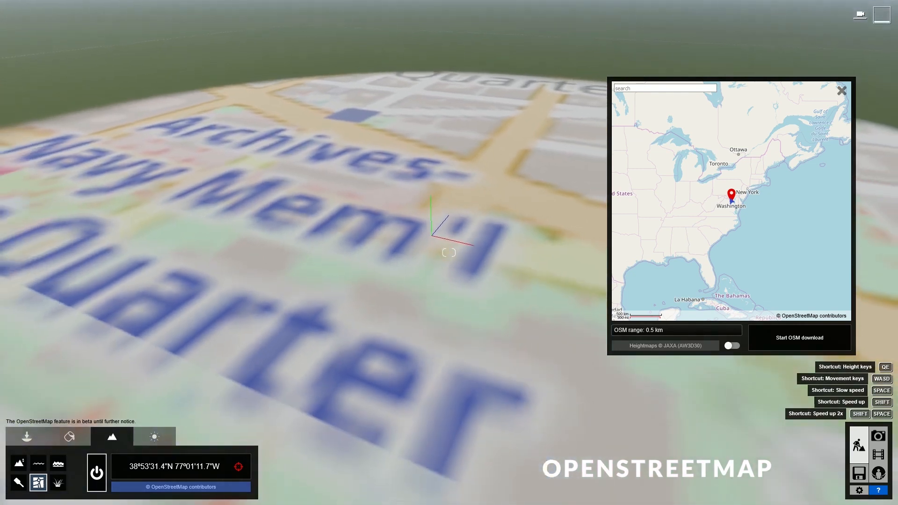
right_click_drag(356, 309, 473, 309)
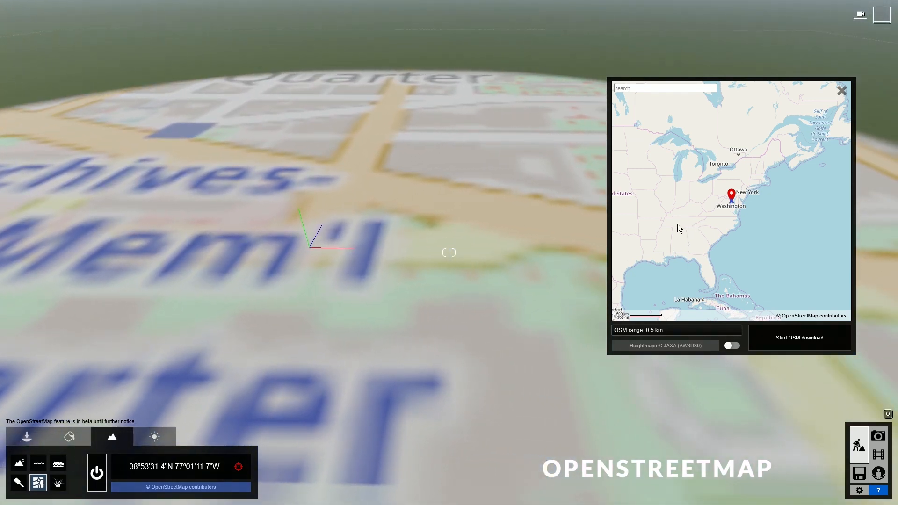
- Move the location pin on the mini-map into New Jersey at 39°58'26.1"N 74°28'55.5"W
left_click_drag(678, 224, 658, 218)
scroll(731, 189, "up", 4)
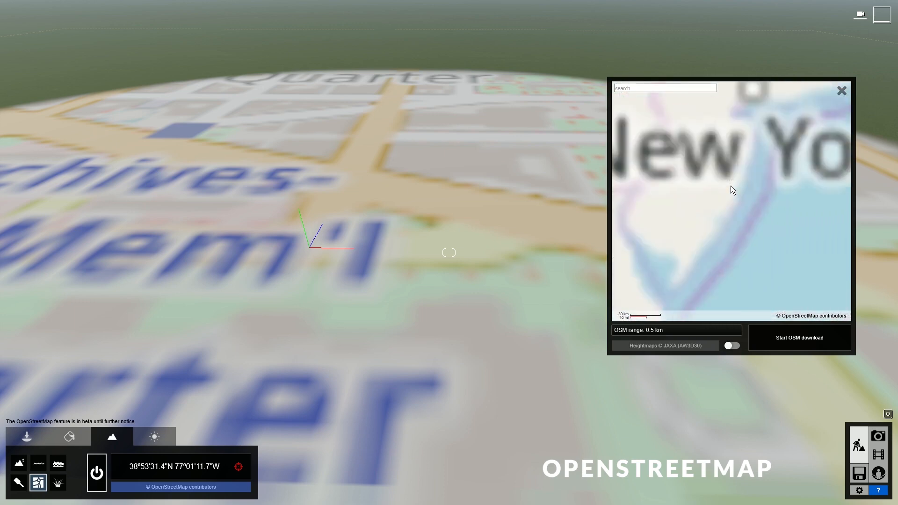
left_click(753, 91)
left_click(715, 172)
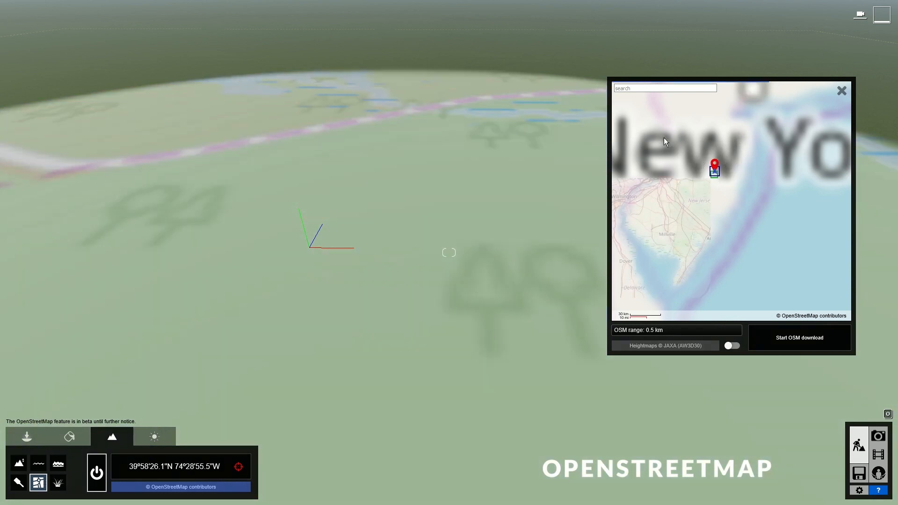
- Search the map for the pasted Netherlands street address
left_click(615, 90)
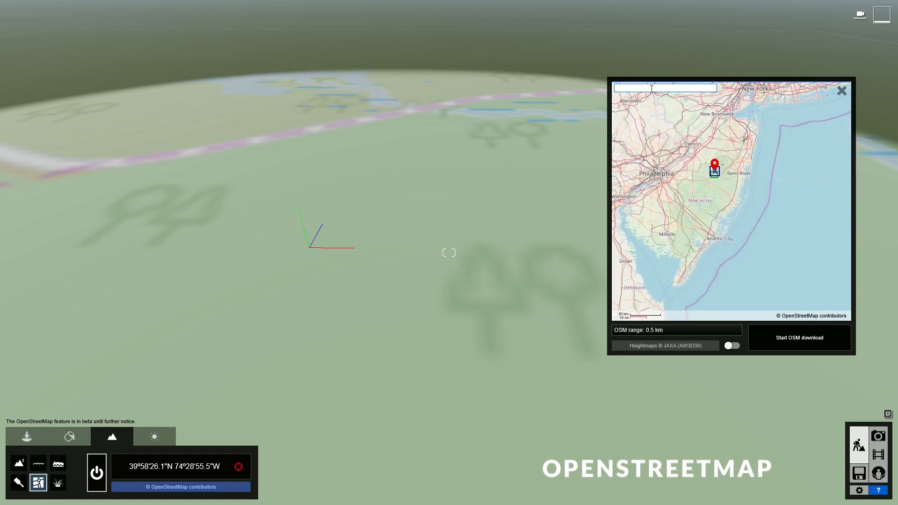
key("Return")
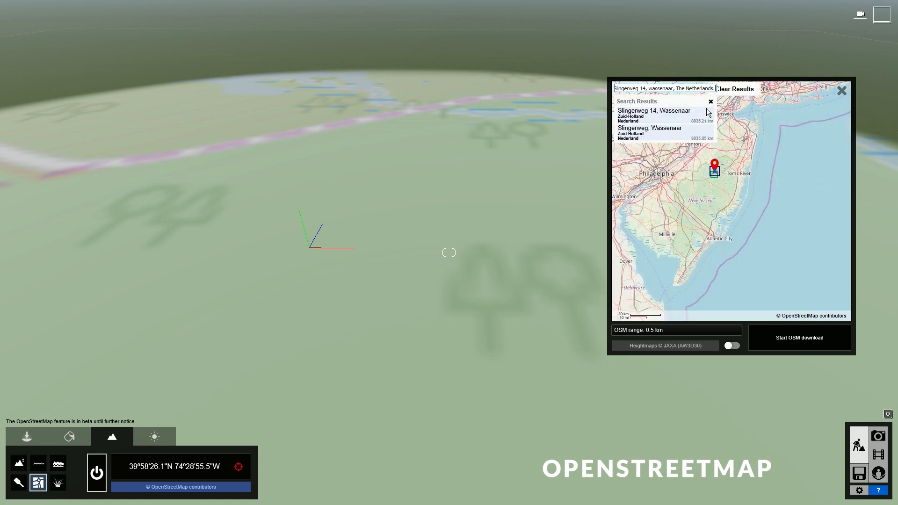
- Pick the first Wassenaar result, set a 0.5 km range, enable heightmaps and start the download
left_click(693, 118)
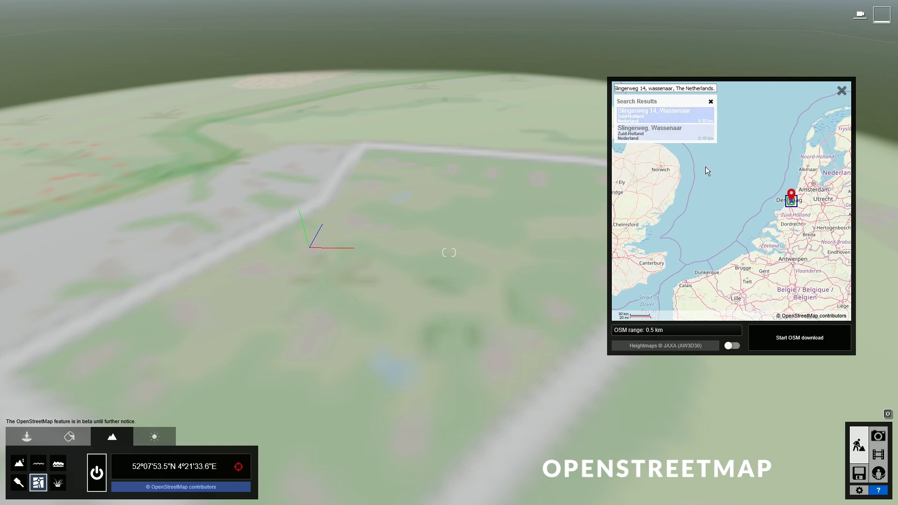
left_click_drag(636, 332, 613, 333)
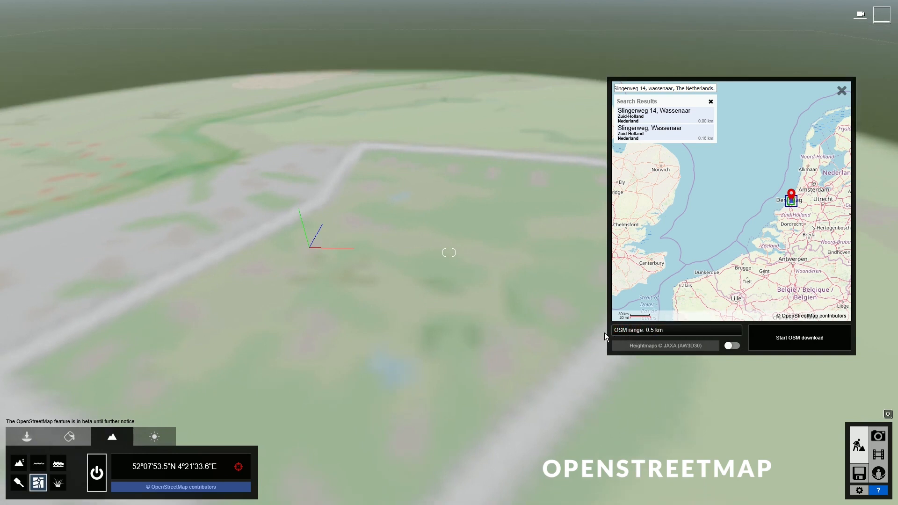
left_click(732, 346)
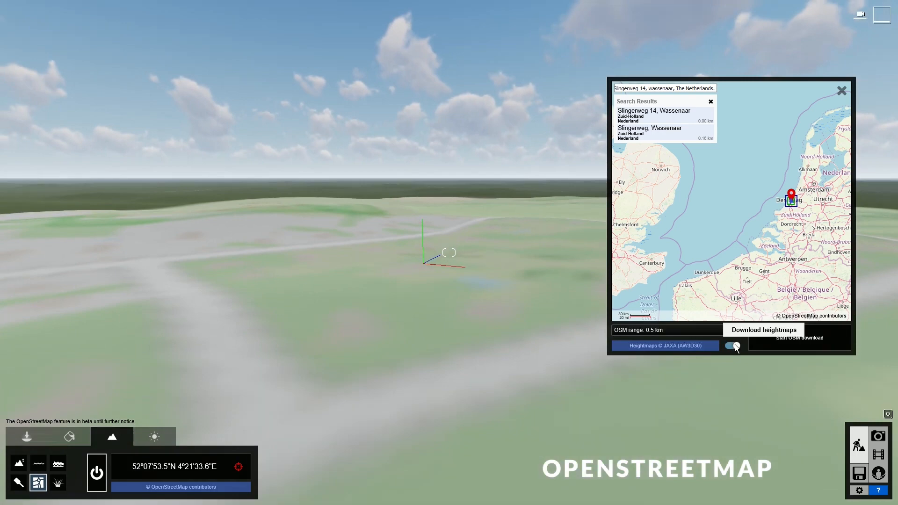
left_click(734, 345)
left_click(734, 346)
left_click(812, 341)
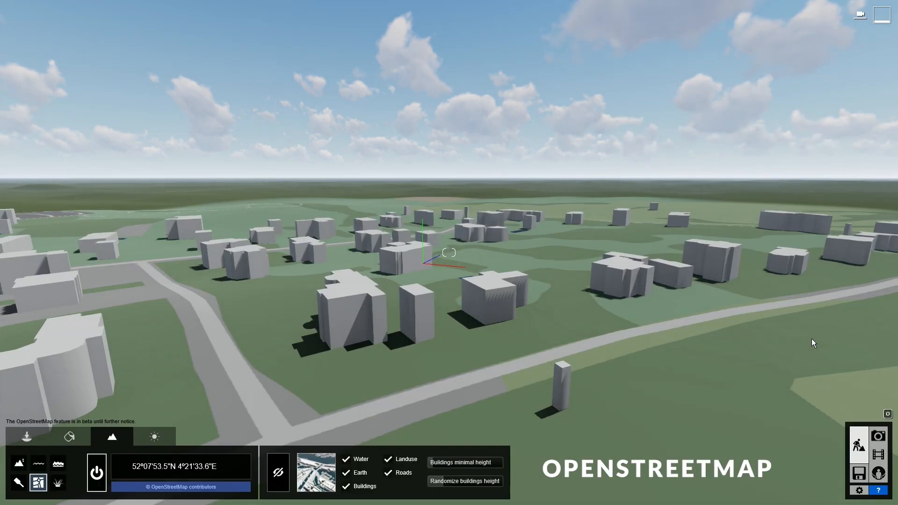
- Fly over the downloaded Wassenaar town to inspect its buildings and roads
right_click_drag(668, 291, 426, 271)
key("w")
key("w")
key("d")
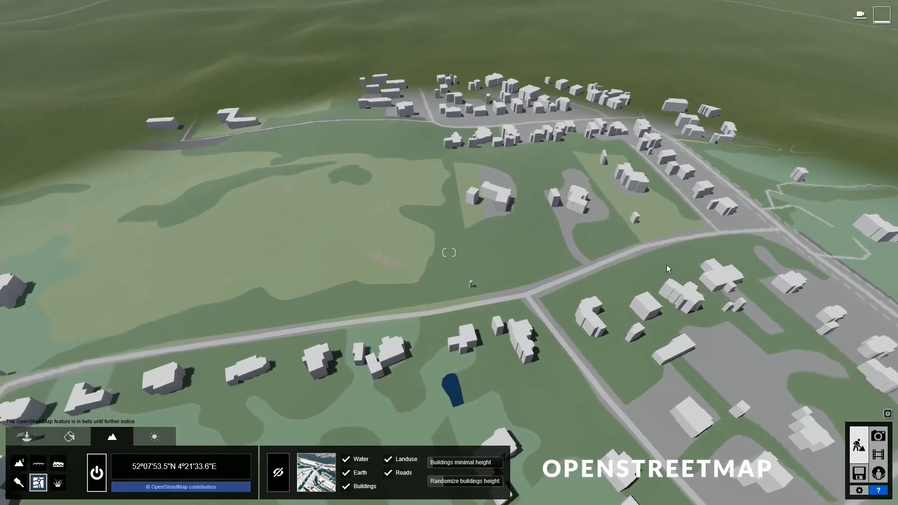
right_click_drag(668, 268, 656, 235)
key("s")
key("s")
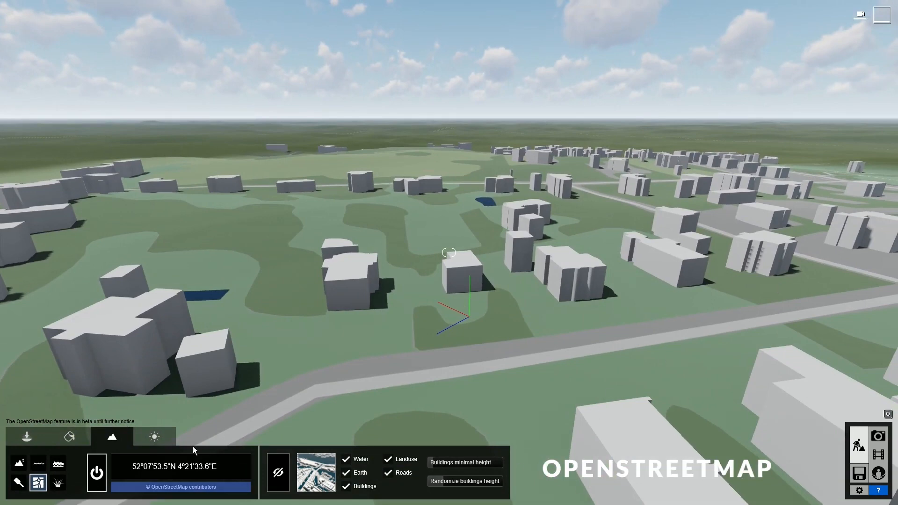
- Preview all six map style presets, then settle on the first with white buildings
left_click(316, 480)
left_click(334, 435)
left_click(369, 429)
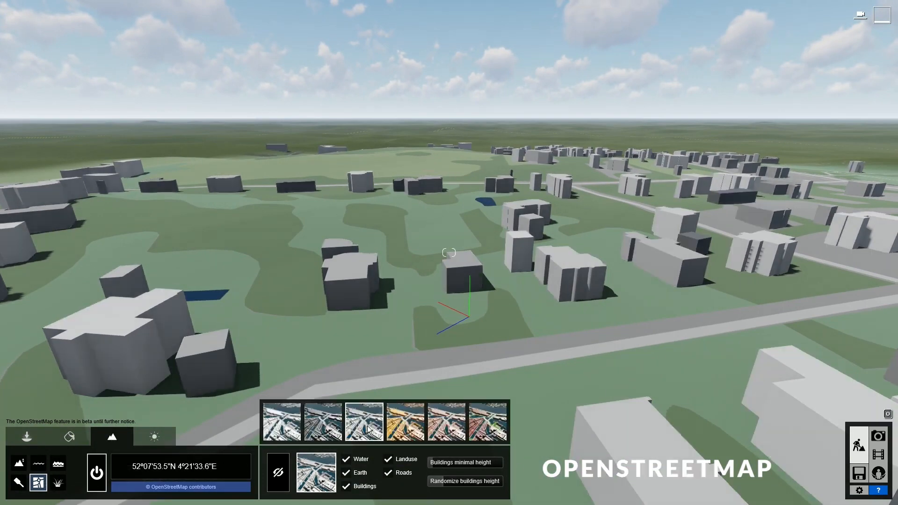
left_click(410, 430)
left_click(451, 428)
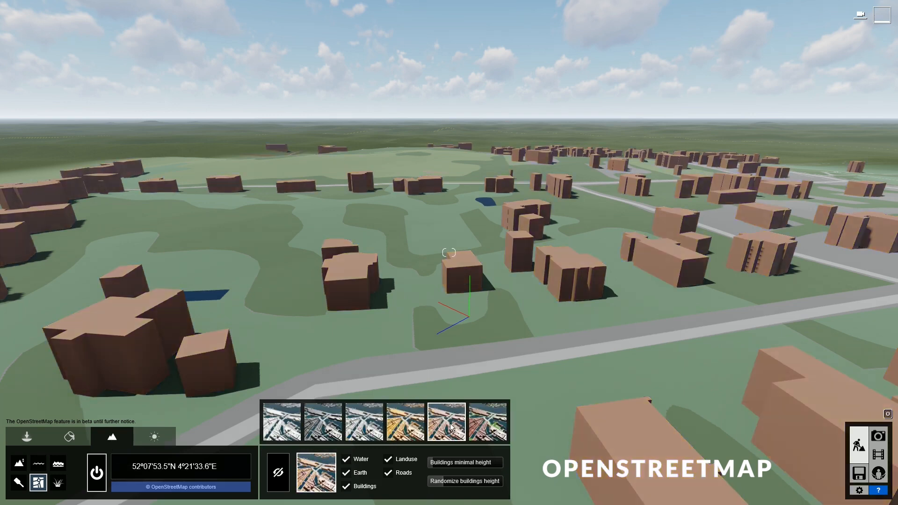
left_click(489, 423)
left_click(287, 429)
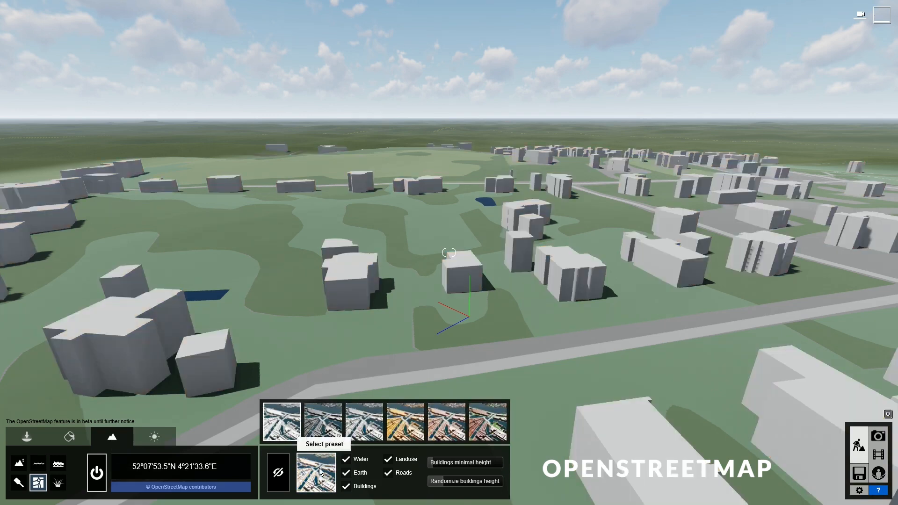
- Hide the Water, Earth, Buildings, Landuse and Roads layers
left_click(346, 460)
left_click(347, 473)
left_click(347, 486)
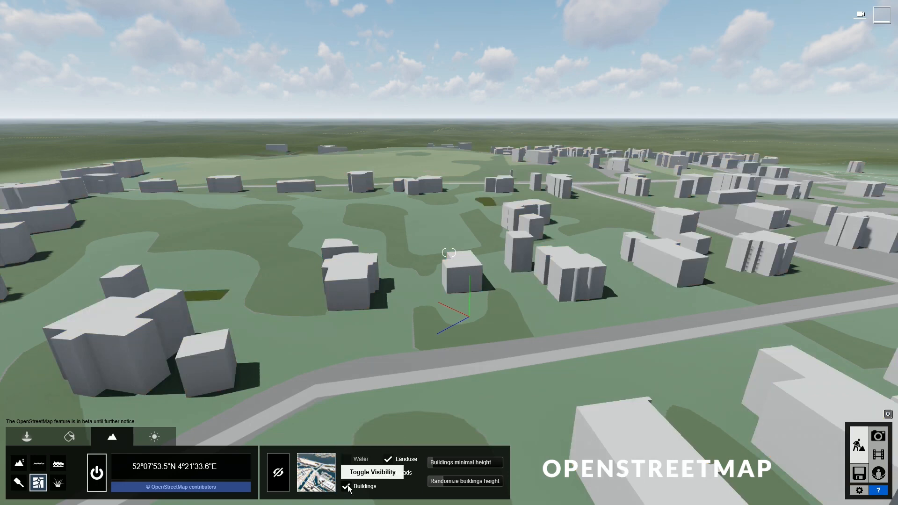
left_click(392, 459)
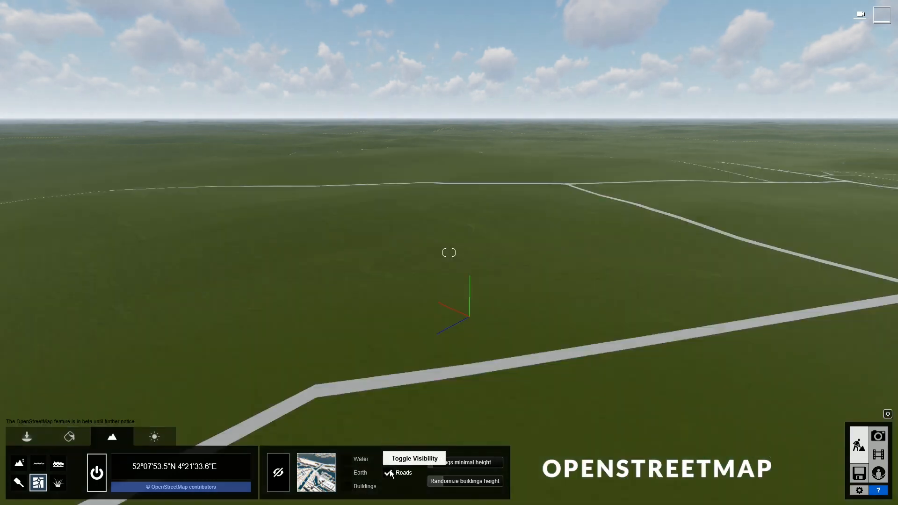
left_click(389, 473)
- Show all five layers again and set the buildings' minimal height to about 3.738 m
left_click(389, 472)
left_click(389, 461)
left_click(358, 488)
left_click(355, 473)
left_click(353, 462)
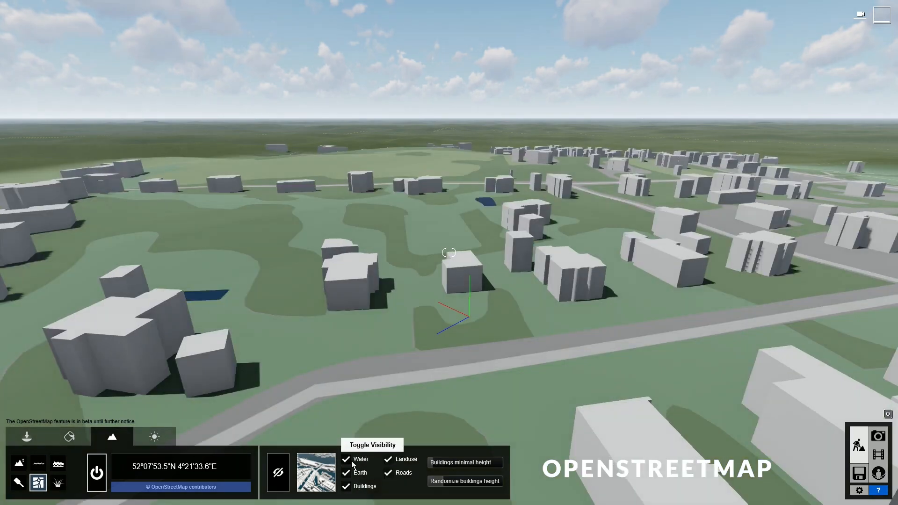
right_click_drag(353, 465, 311, 336)
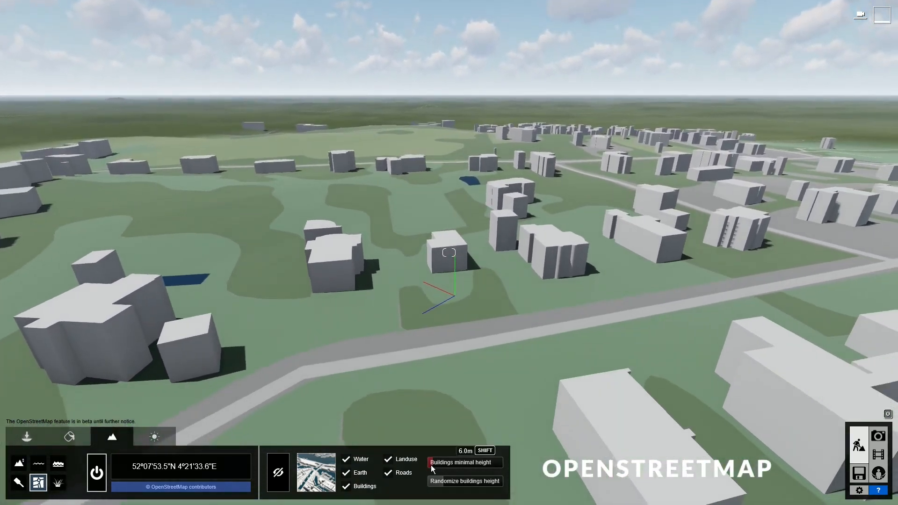
left_click_drag(431, 465, 454, 481)
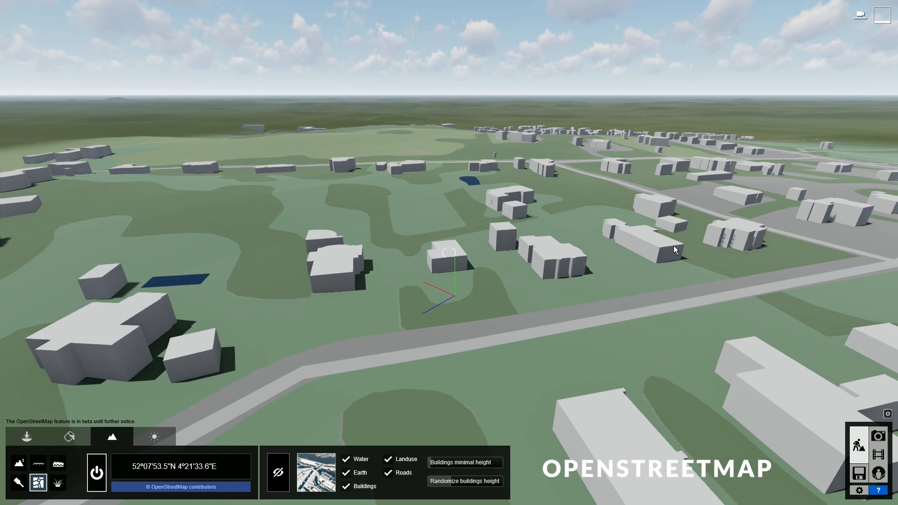
- Hide the OpenStreetMap building in the centre of the scene and confirm
left_click(279, 473)
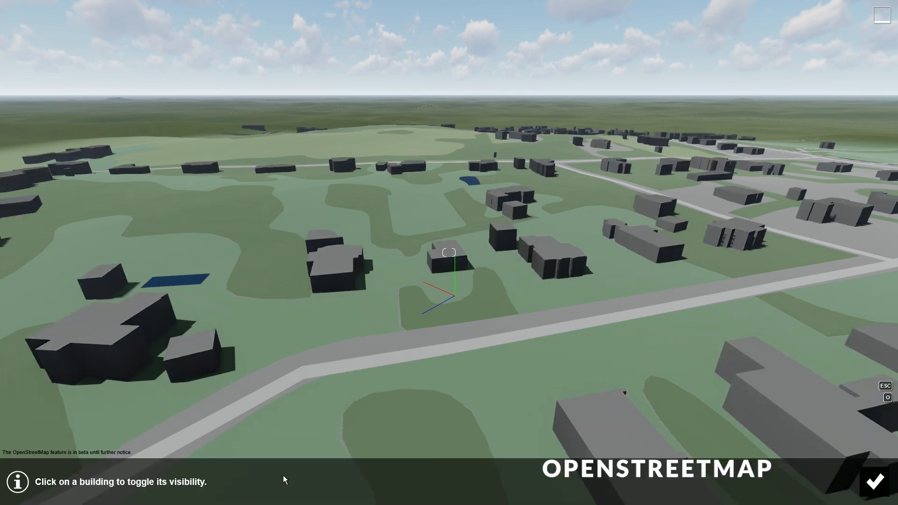
left_click(450, 268)
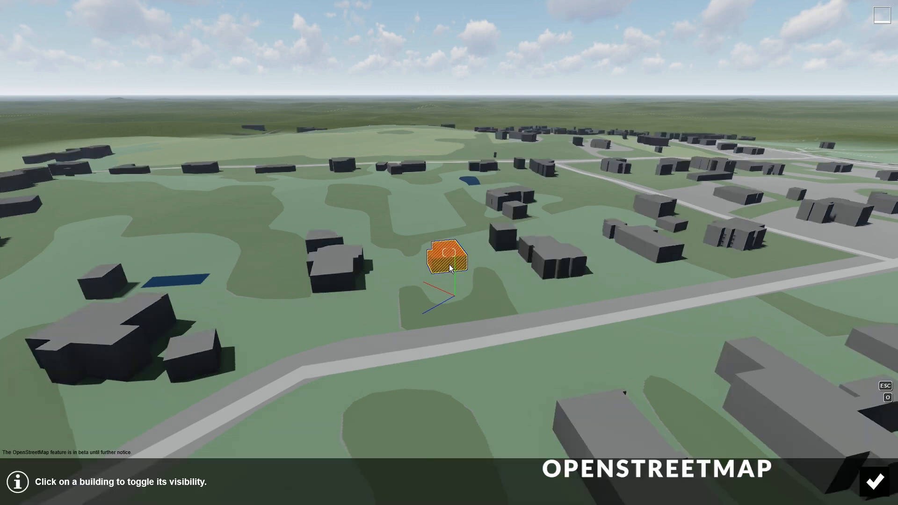
left_click(872, 486)
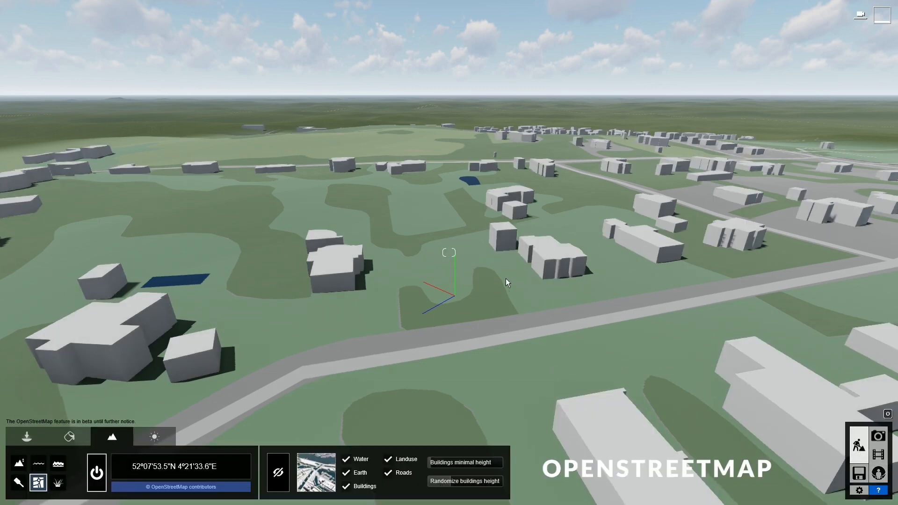
- Place the villa from Imported Models, rotated to fit, on the cleared plot
key("w")
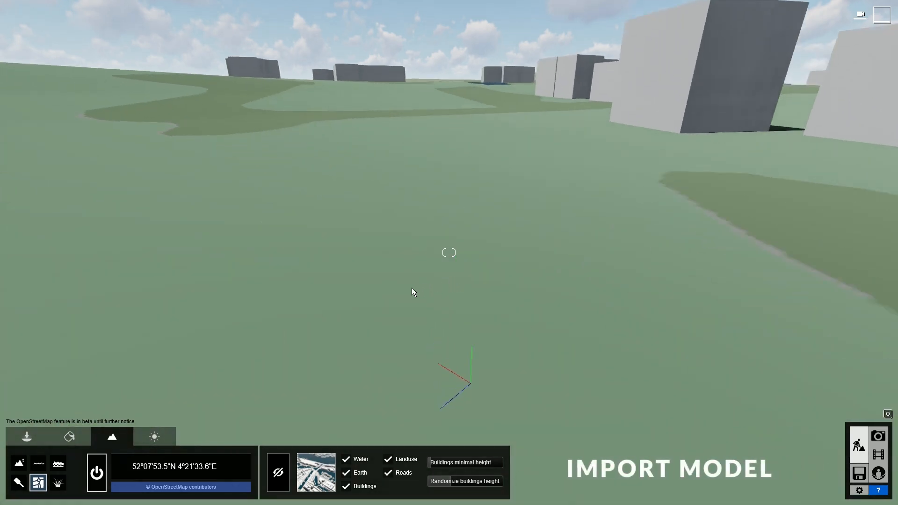
key("s")
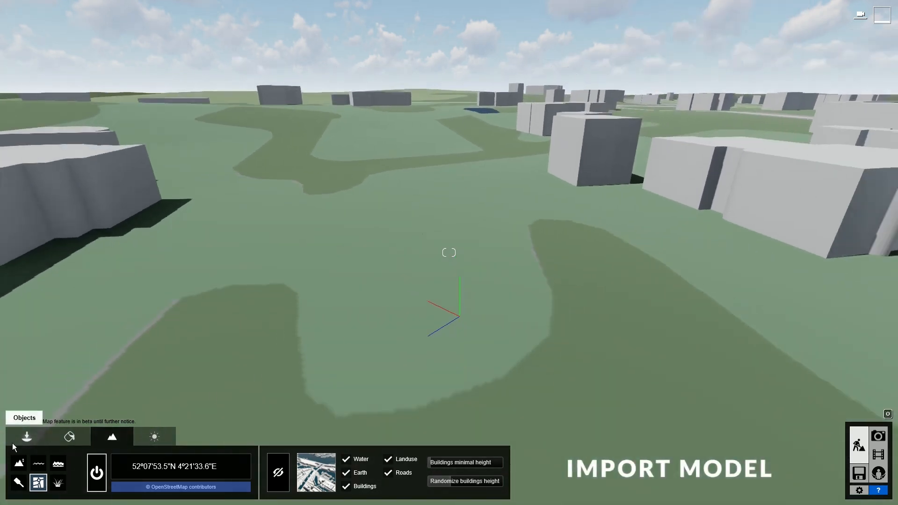
left_click(35, 437)
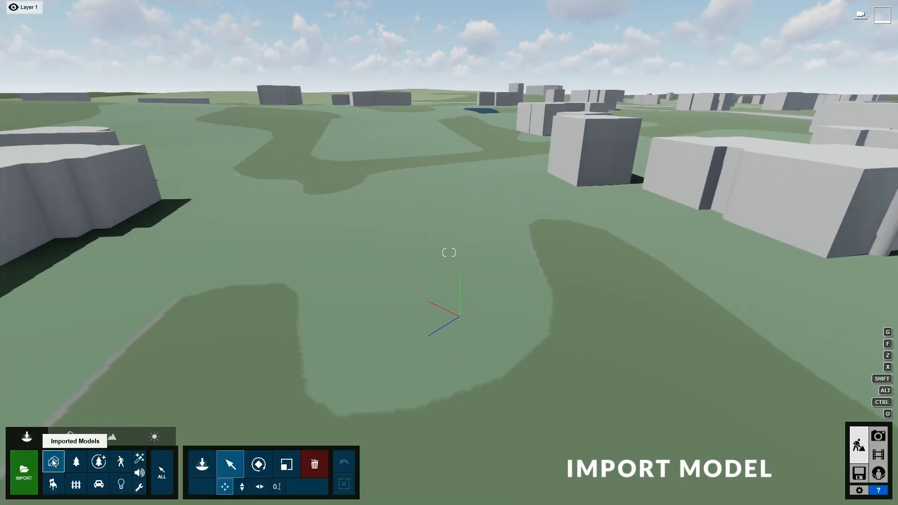
left_click(204, 467)
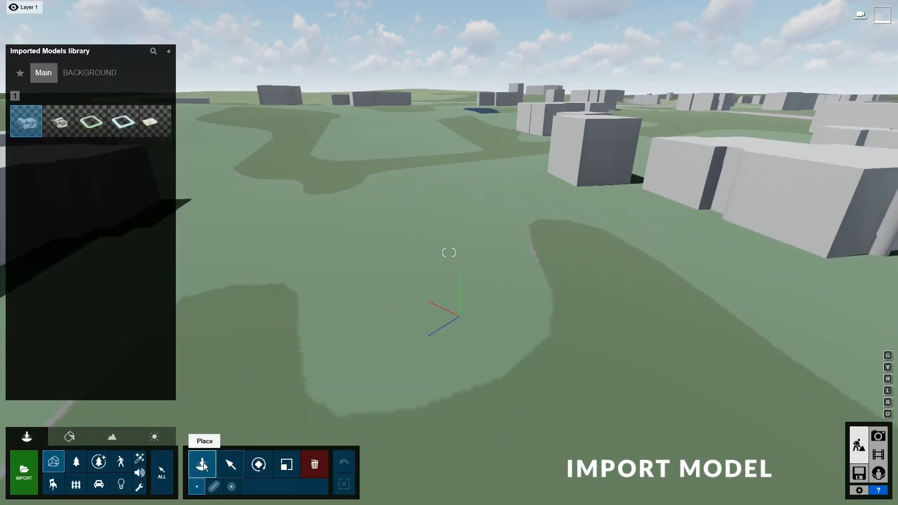
left_click(59, 125)
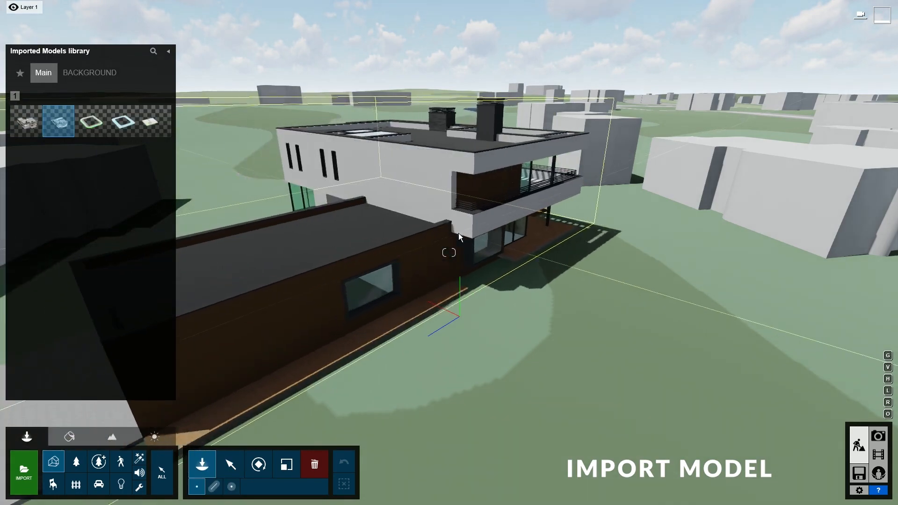
key("r")
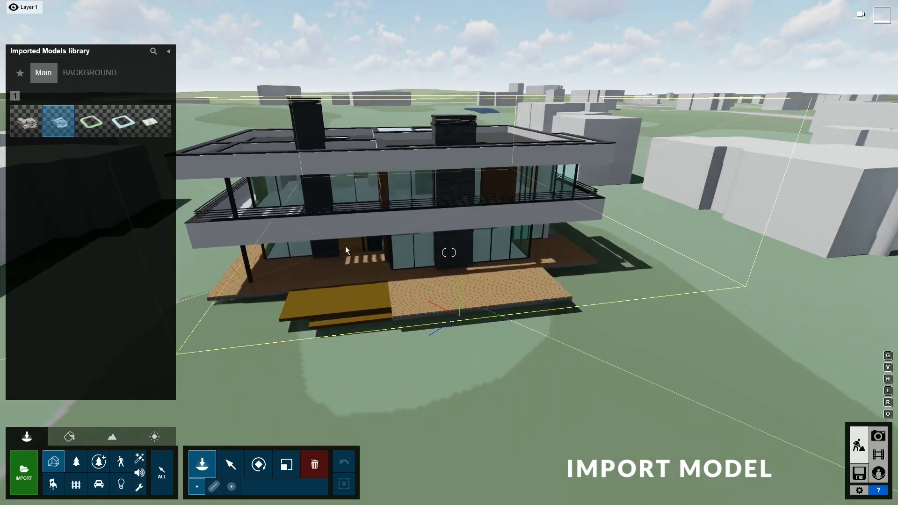
left_click(346, 224)
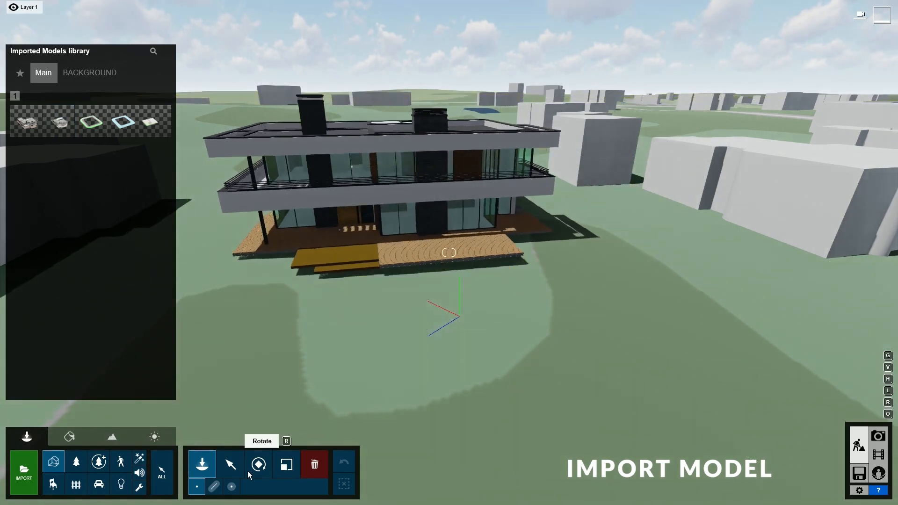
- Shift the villa back on its plot and turn its heading to about -123°
left_click(232, 475)
left_click_drag(345, 222, 368, 205)
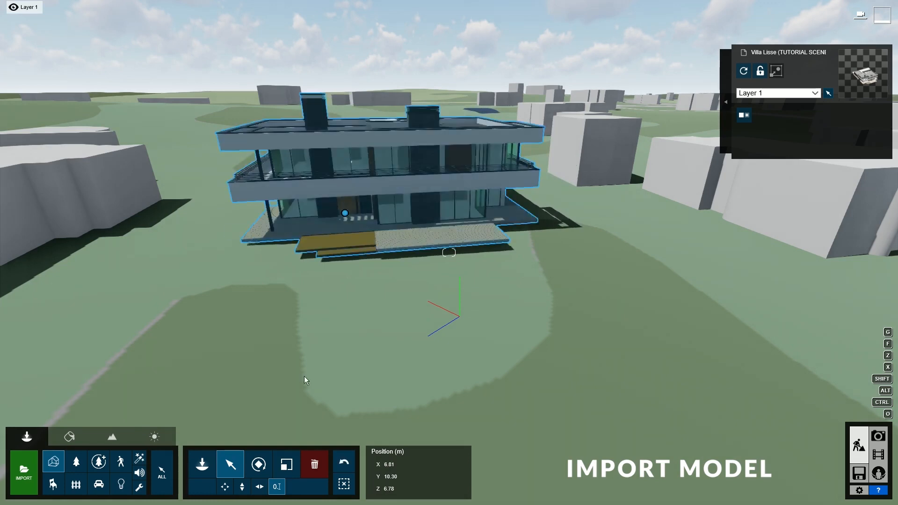
left_click(259, 465)
left_click_drag(396, 468, 391, 468)
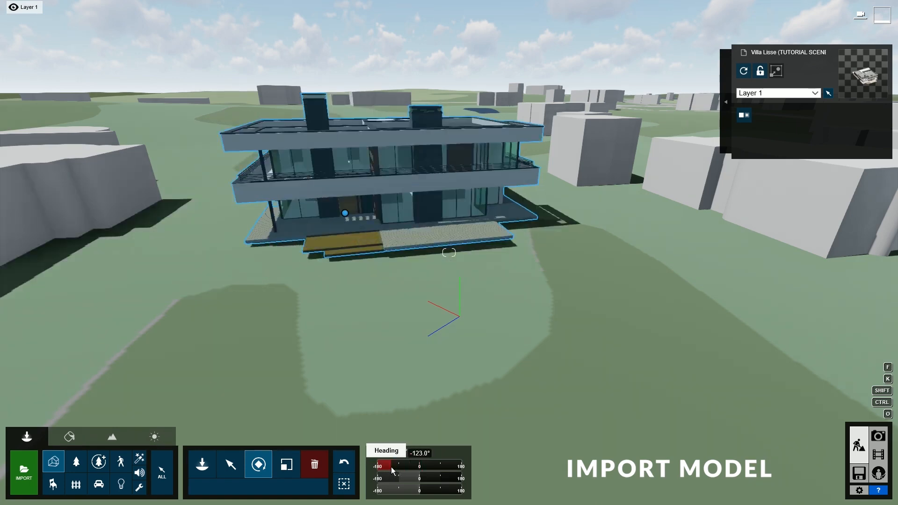
left_click(230, 465)
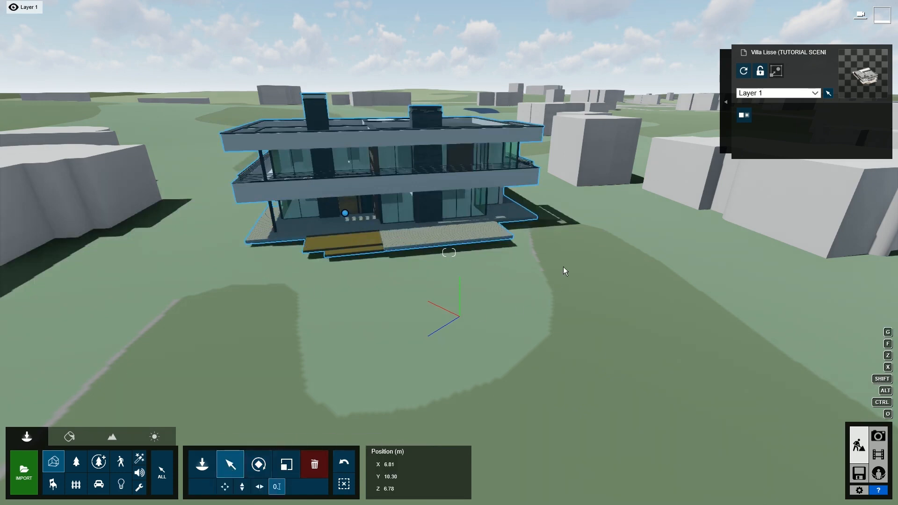
- Give the wooden deck a Standard material in the material editor
left_click(70, 438)
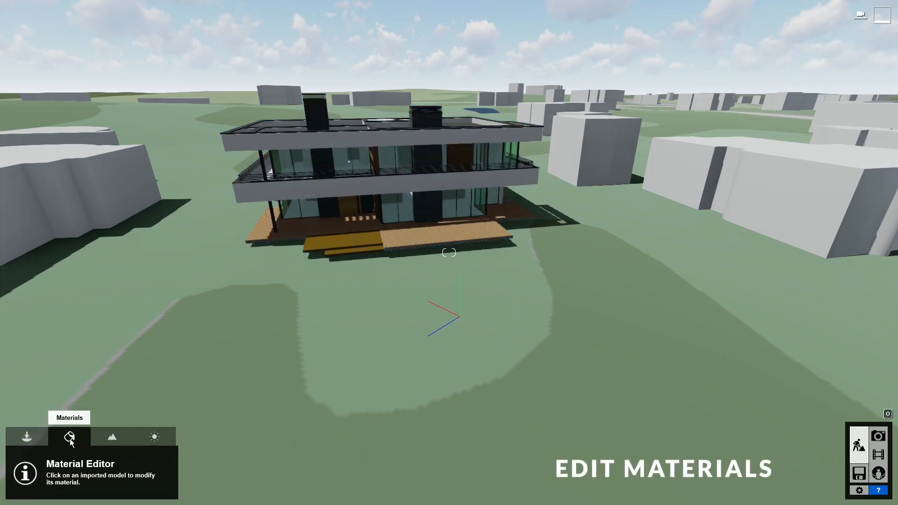
key("w")
right_click_drag(486, 233, 443, 277)
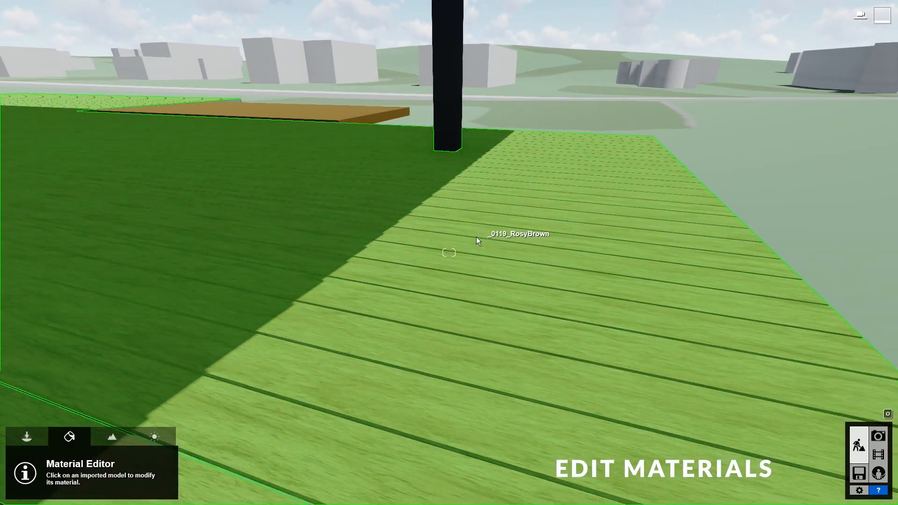
left_click(378, 362)
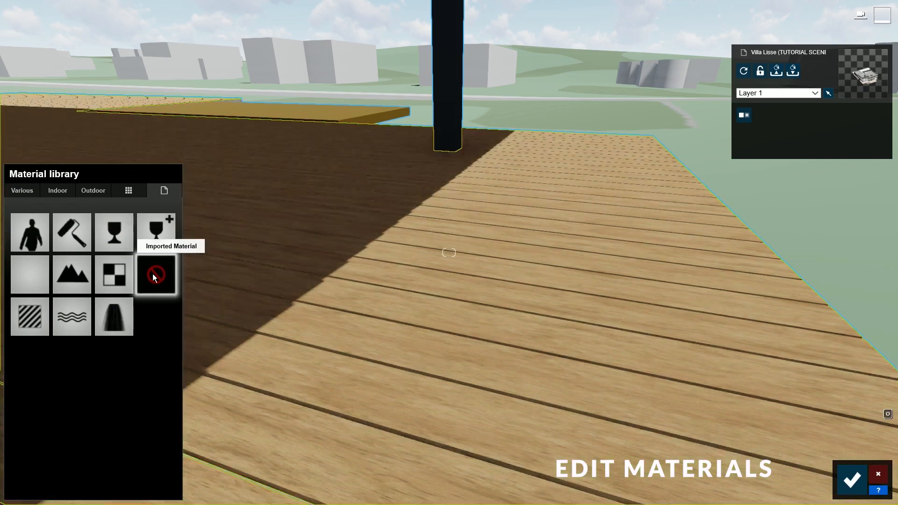
left_click(26, 318)
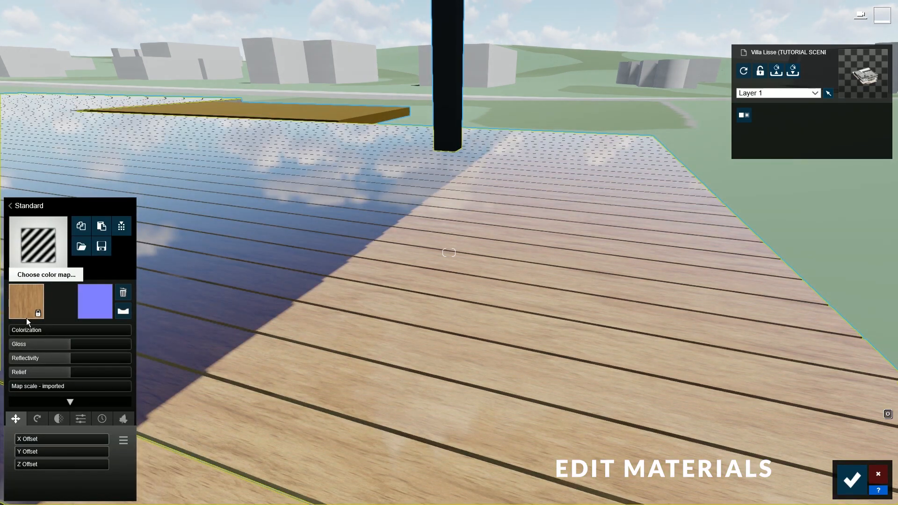
- Make the deck matte and non-reflective, flip its normal map and set relief to maximum
left_click_drag(69, 347, 6, 359)
left_click_drag(66, 375, 4, 373)
left_click(122, 312)
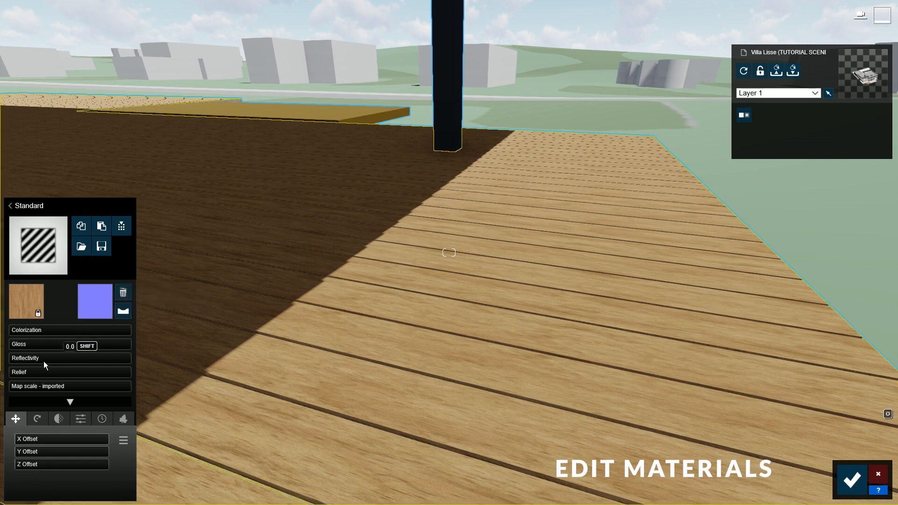
left_click_drag(29, 374, 166, 379)
- Try a colour tint on the deck, then remove it and set moderate gloss with reflectivity 0.9
key("w")
right_click_drag(317, 358, 331, 415)
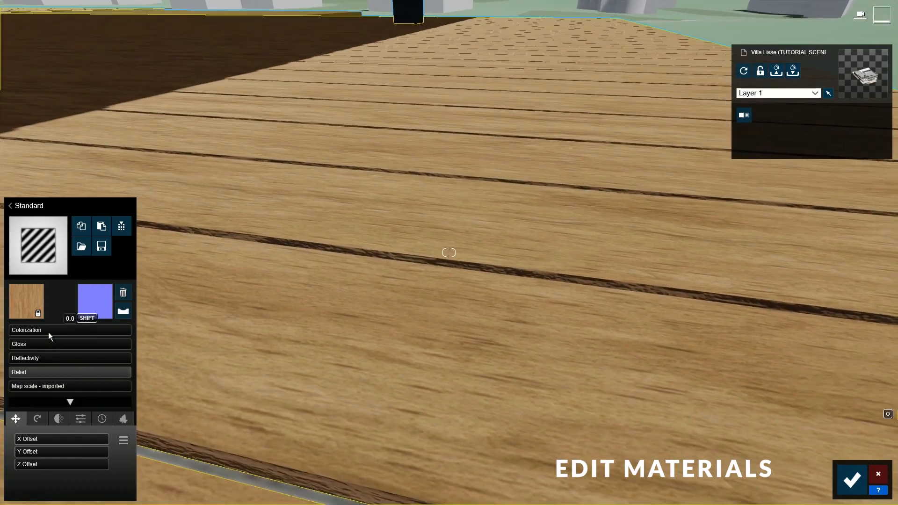
left_click(48, 332)
left_click(209, 360)
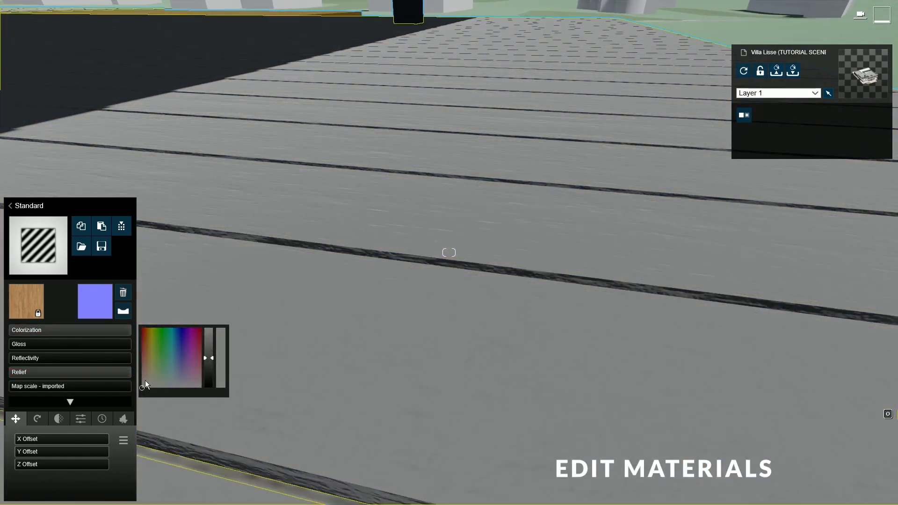
left_click_drag(119, 328, 9, 334)
left_click(63, 346)
left_click(84, 359)
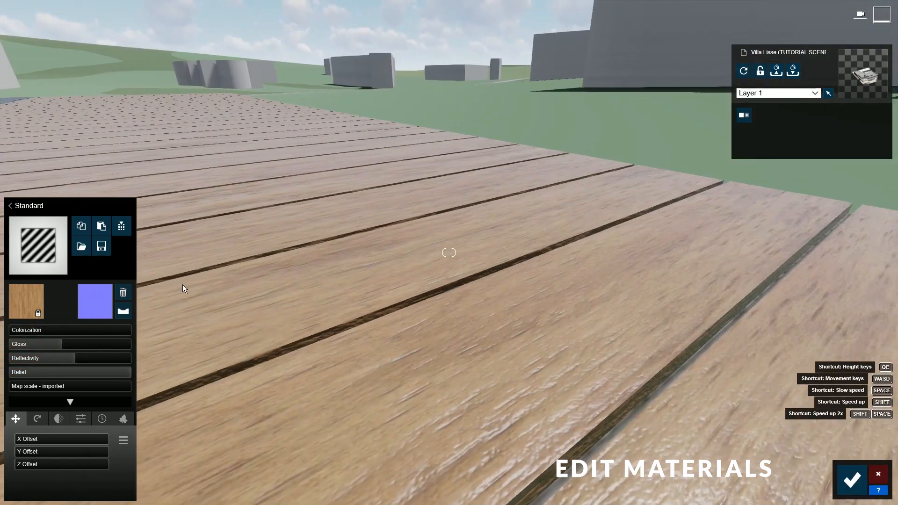
left_click(49, 345)
left_click(66, 359)
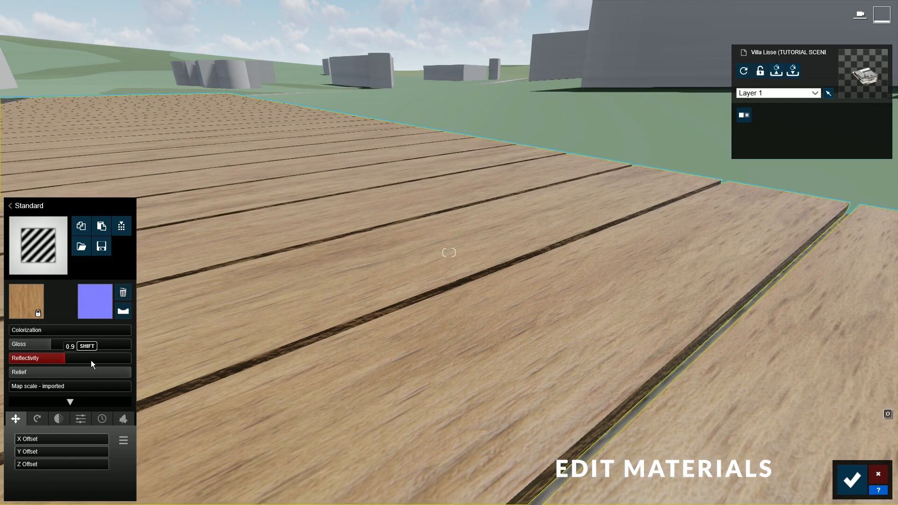
- Return the deck texture's map scale to the imported scale
right_click_drag(374, 225, 270, 293)
key("s")
key("w")
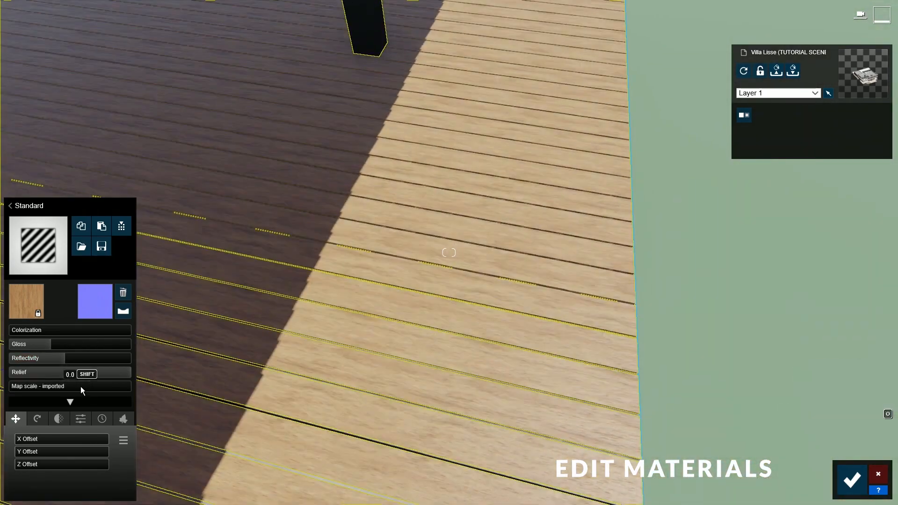
left_click(40, 388)
left_click_drag(40, 389, 10, 387)
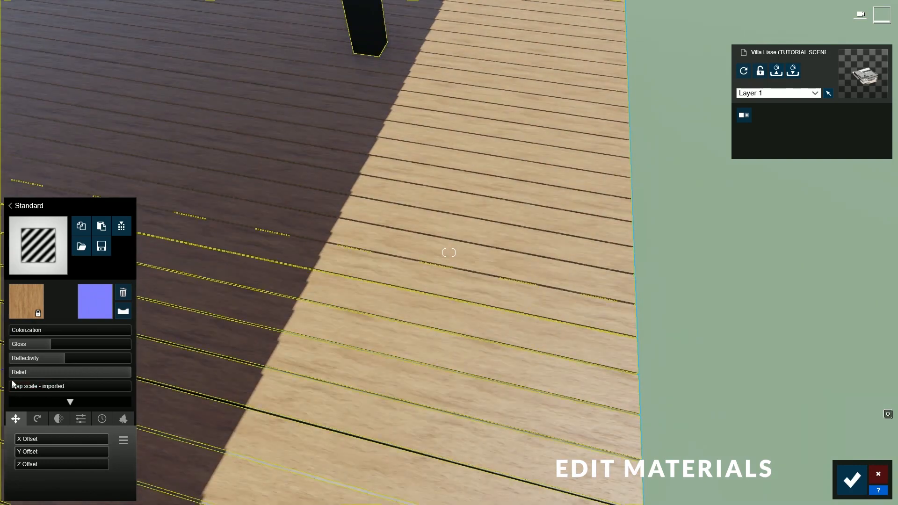
- Apply a reddish wood material from the Indoor > Wood library to the deck
left_click(45, 243)
left_click(61, 190)
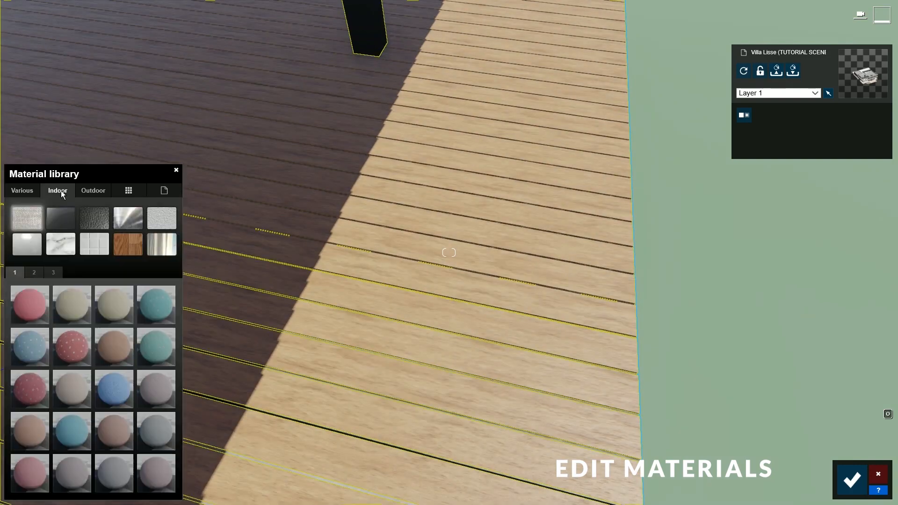
left_click(130, 244)
left_click(74, 306)
- Select the window glass material, then confirm the material changes and face the house front
right_click_drag(300, 299, 514, 498)
left_click(448, 338)
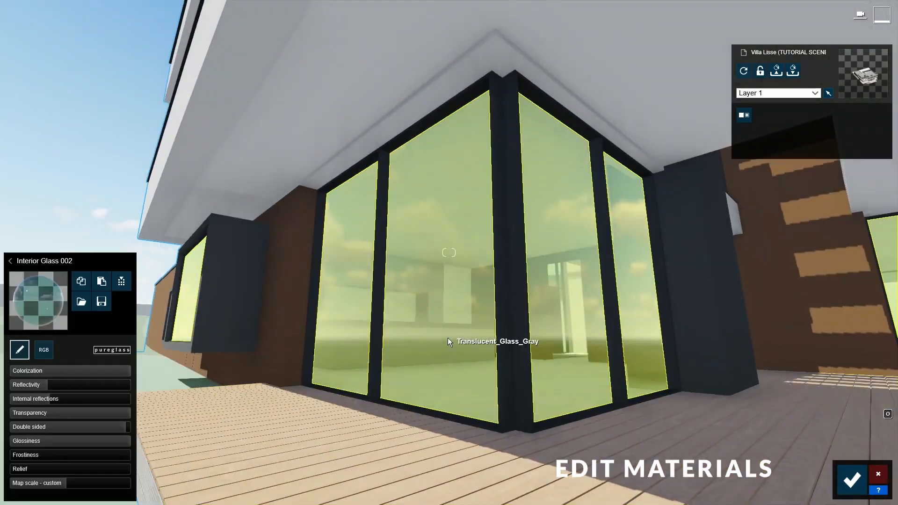
left_click(50, 304)
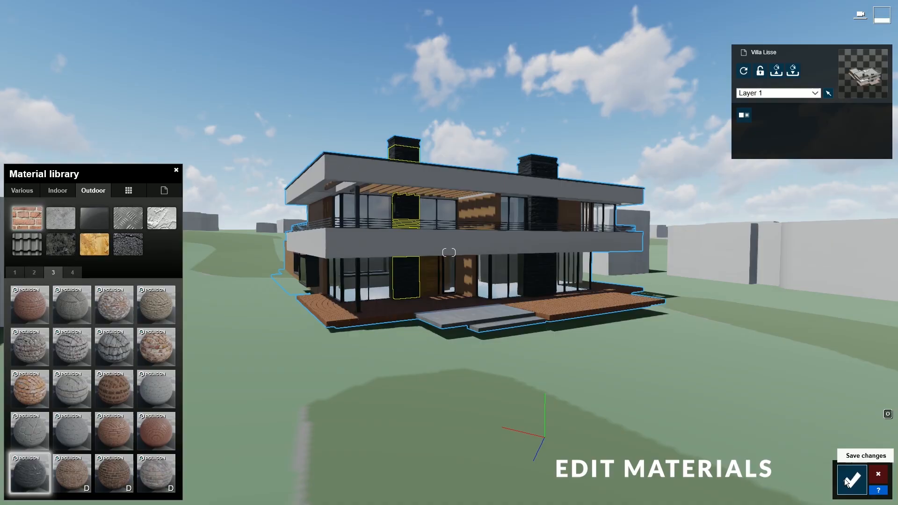
left_click(850, 480)
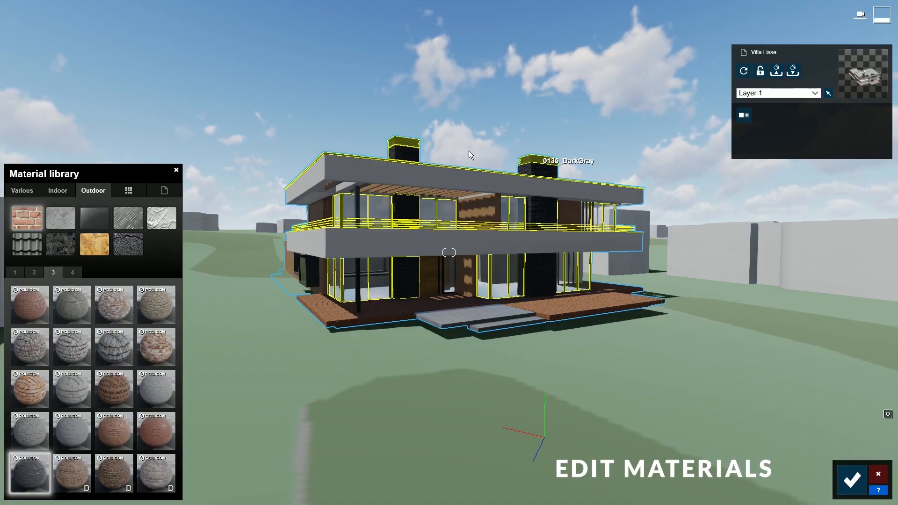
right_click_drag(684, 259, 776, 381)
key("d")
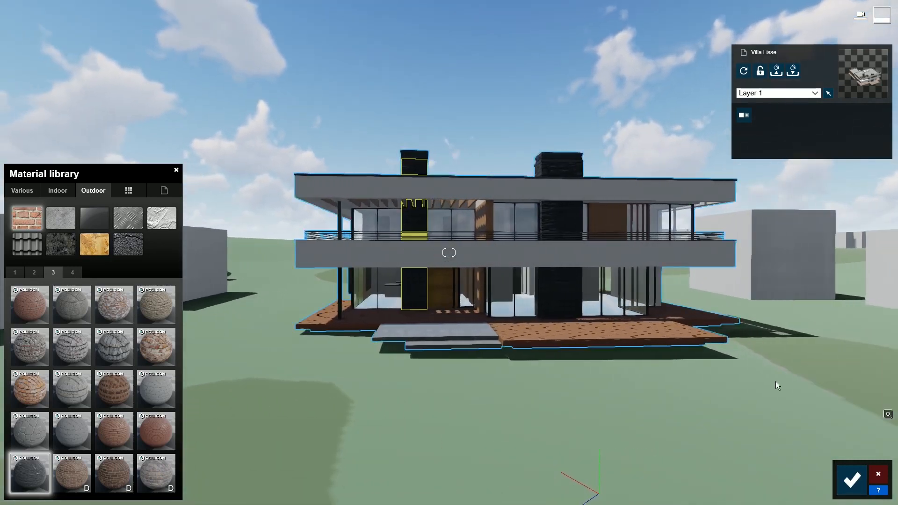
- Save the material edits and place favourite conifers and broadleaf trees left of the house
left_click(851, 479)
left_click(37, 440)
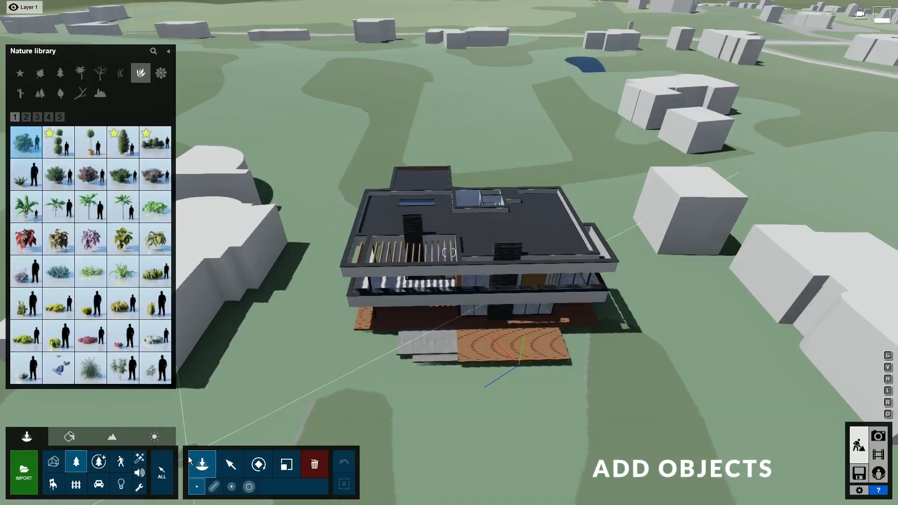
left_click(24, 75)
left_click(90, 175)
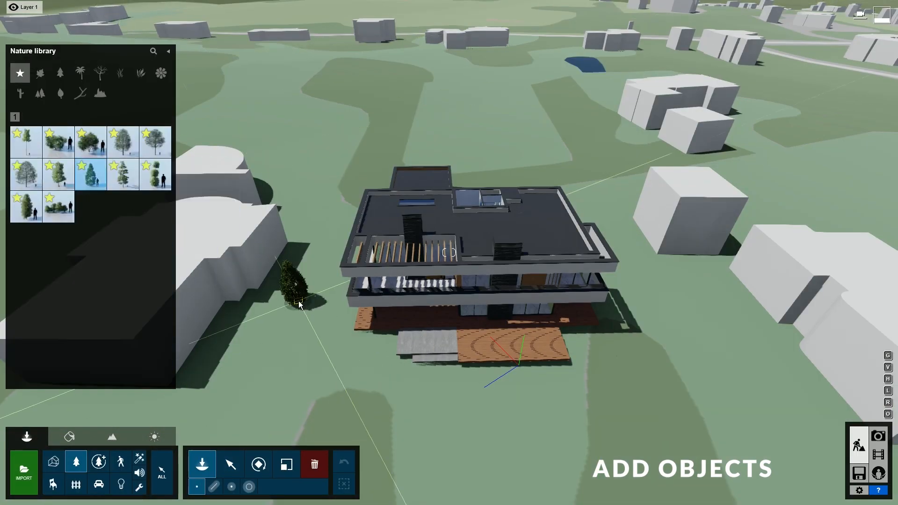
left_click(298, 302)
left_click(401, 280)
left_click(406, 301)
left_click(58, 174)
left_click(368, 280)
left_click(358, 299)
right_click_drag(357, 300, 412, 299)
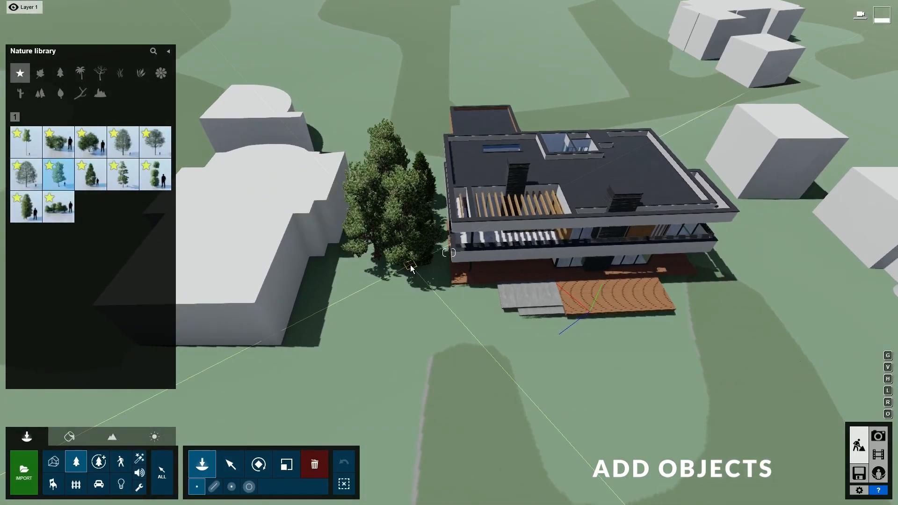
- Add four broadleaf trees behind the house and two trees at the front left
left_click(122, 141)
left_click(409, 115)
left_click(501, 93)
left_click(580, 101)
left_click(678, 112)
mouse_move(29, 207)
left_click(26, 142)
left_click(366, 351)
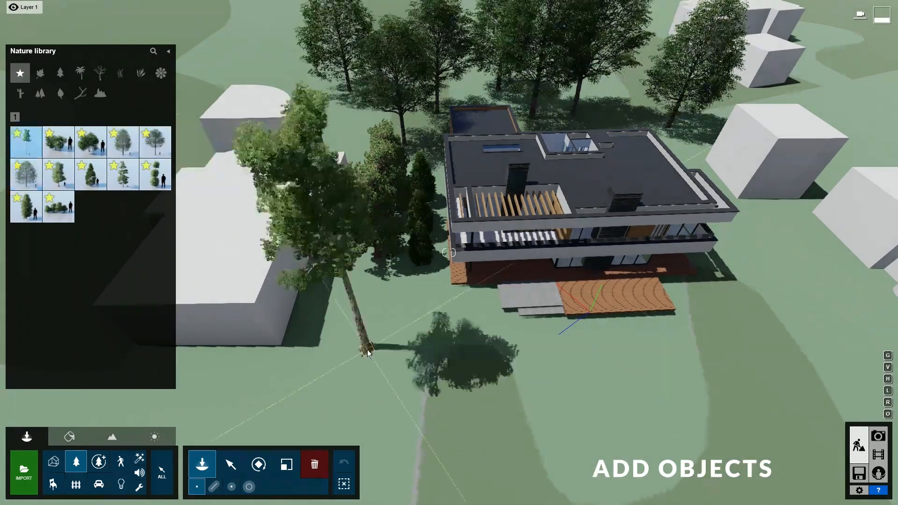
left_click(323, 398)
right_click_drag(323, 398, 449, 402)
- Place more trees right of the house and a conifer near the house
left_click(122, 174)
left_click(583, 110)
right_click_drag(515, 169, 422, 113)
left_click(26, 174)
left_click(512, 238)
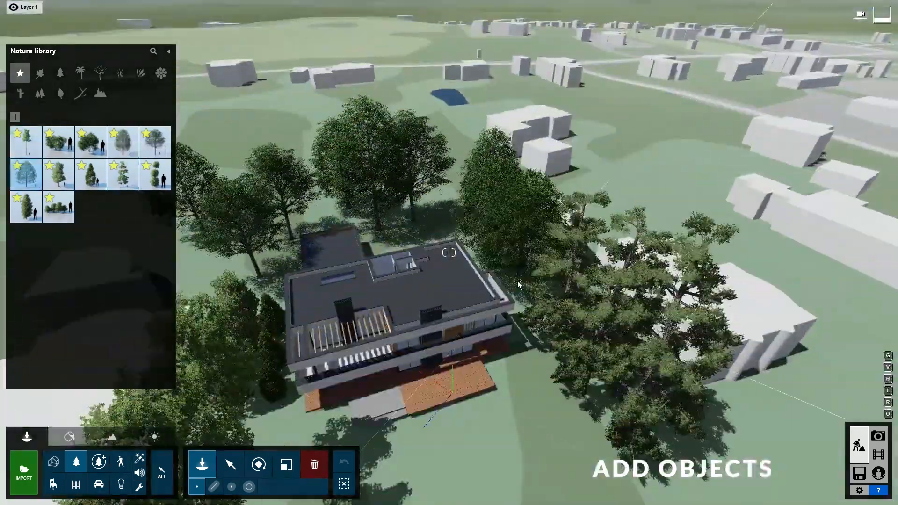
right_click_drag(513, 238, 477, 234)
left_click(90, 174)
- Draw a hedge planting line around the house with mass placement
left_click(554, 344)
right_click_drag(555, 343, 542, 402)
left_click(216, 488)
left_click(59, 207)
right_click_drag(355, 370, 359, 290)
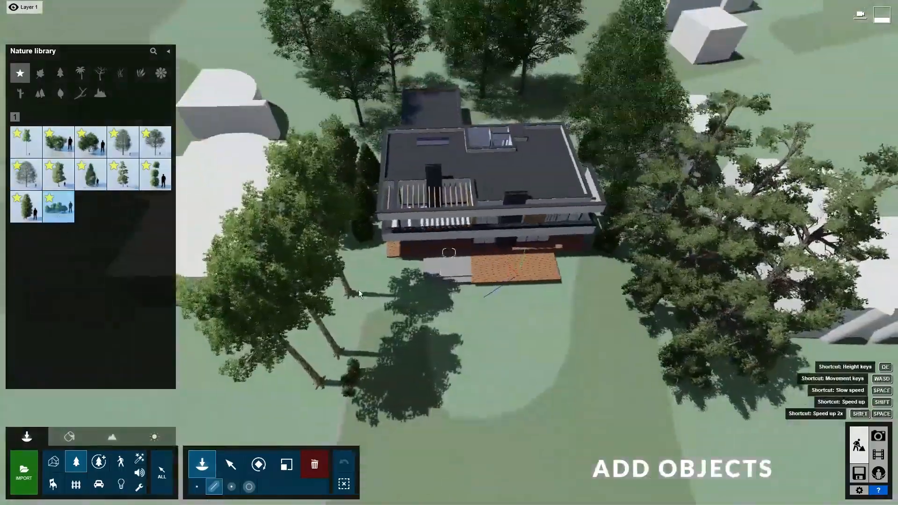
left_click(326, 411)
left_click(380, 106)
left_click(554, 97)
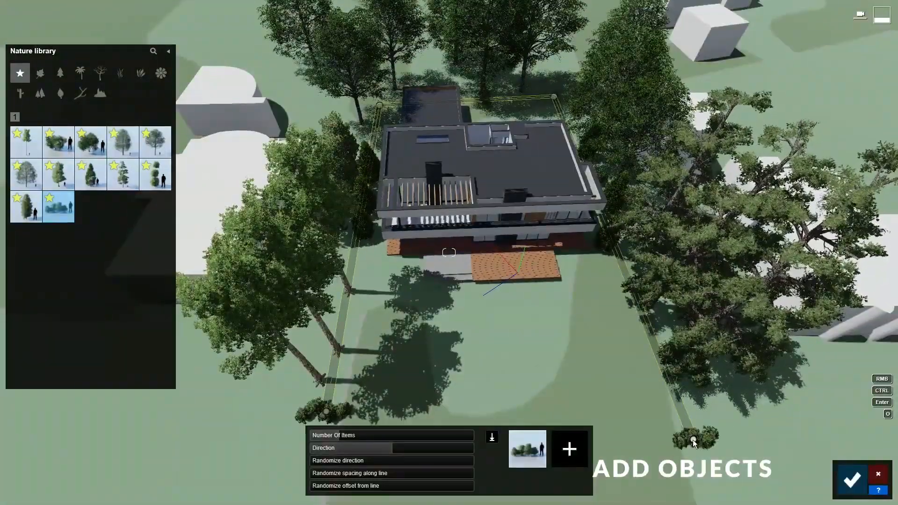
- Add columnar and topiary plants to the line, set 16 items, and confirm the hedges
left_click(26, 207)
left_click(569, 450)
left_click(156, 175)
left_click(589, 449)
left_click_drag(300, 435, 388, 436)
left_click_drag(280, 461, 324, 463)
left_click_drag(281, 474, 302, 475)
left_click_drag(281, 486, 357, 487)
left_click_drag(389, 436, 423, 438)
left_click(853, 481)
- Place a large Fine-detail walnut tree left of the house
right_click_drag(562, 356, 561, 281)
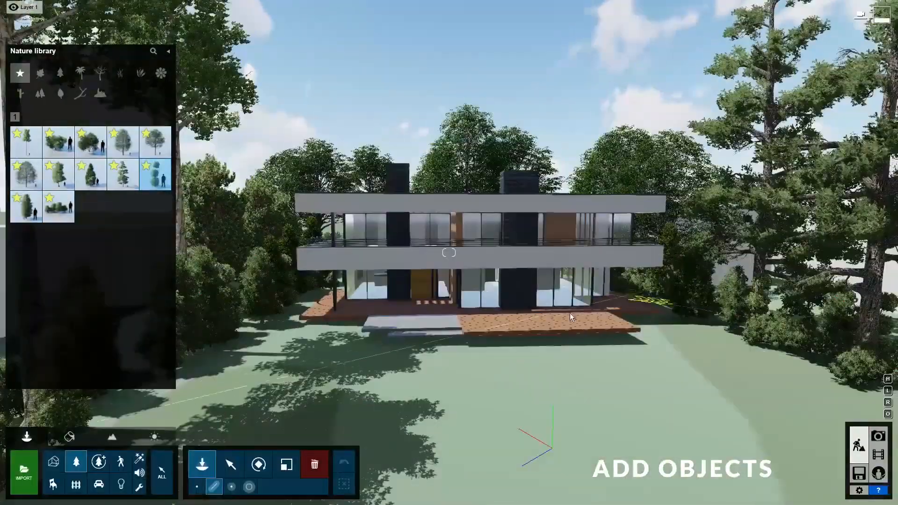
left_click(99, 462)
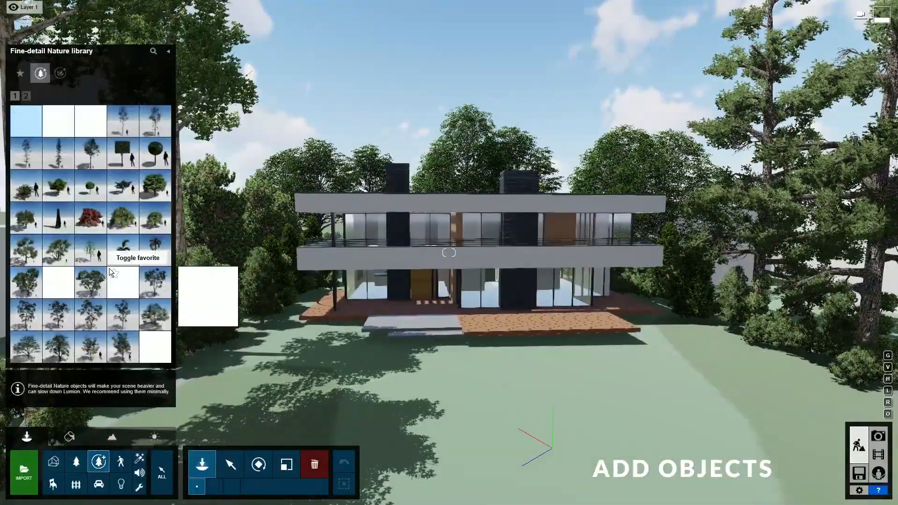
left_click(90, 282)
left_click(257, 378)
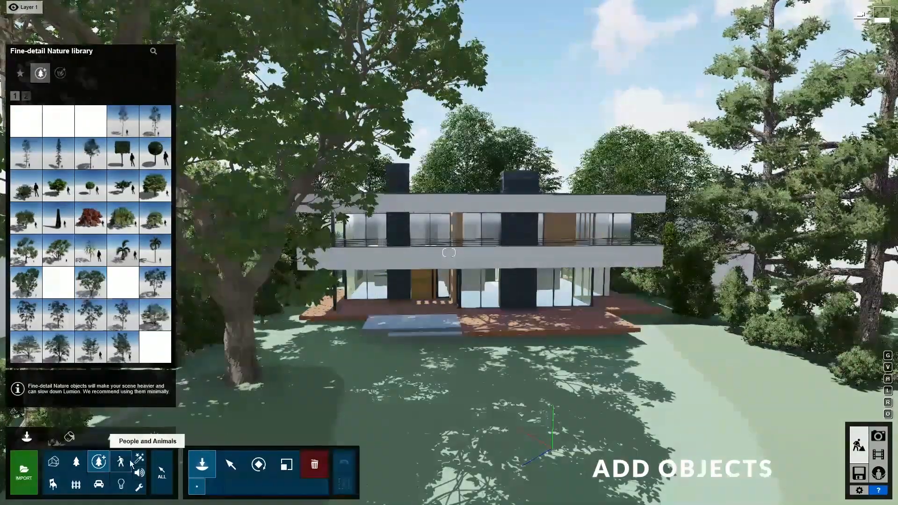
- Place Man Caucasian 0024 Phone from page 3 of People and Animals on the terrace
left_click(122, 461)
left_click(38, 117)
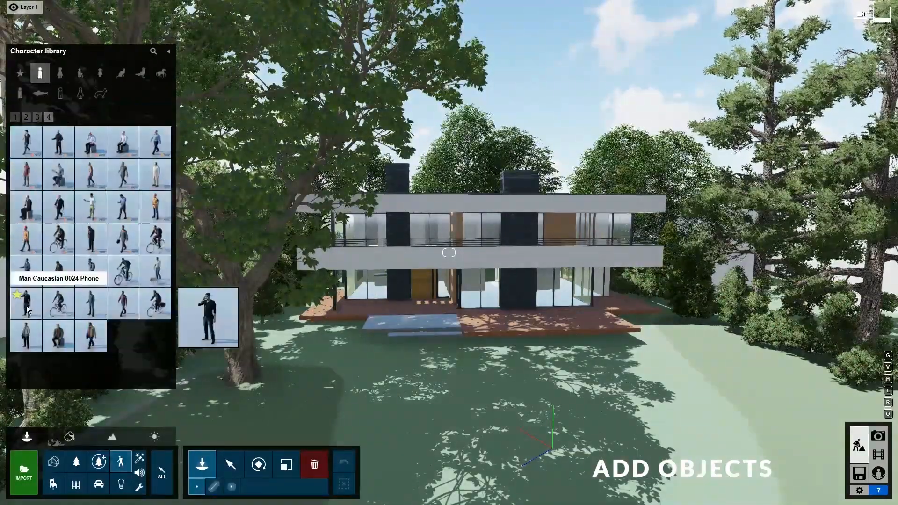
left_click(25, 303)
left_click(500, 323)
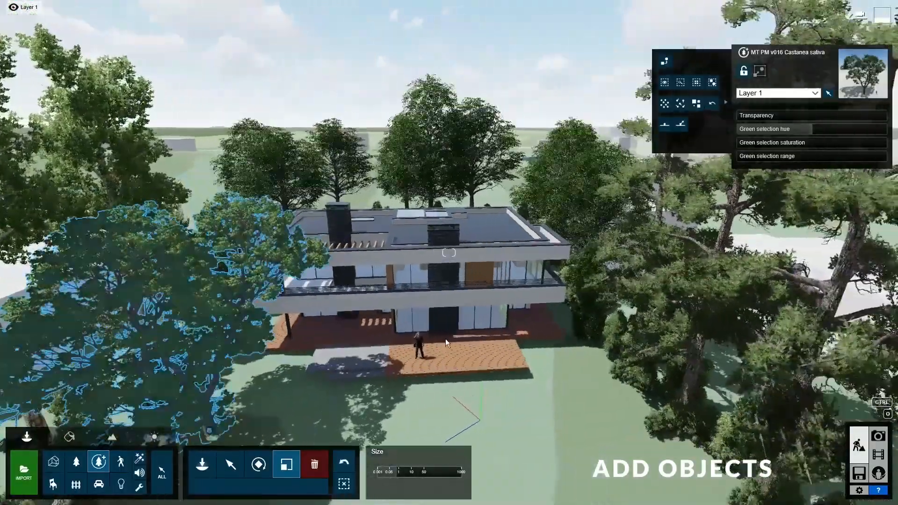
left_click(231, 464)
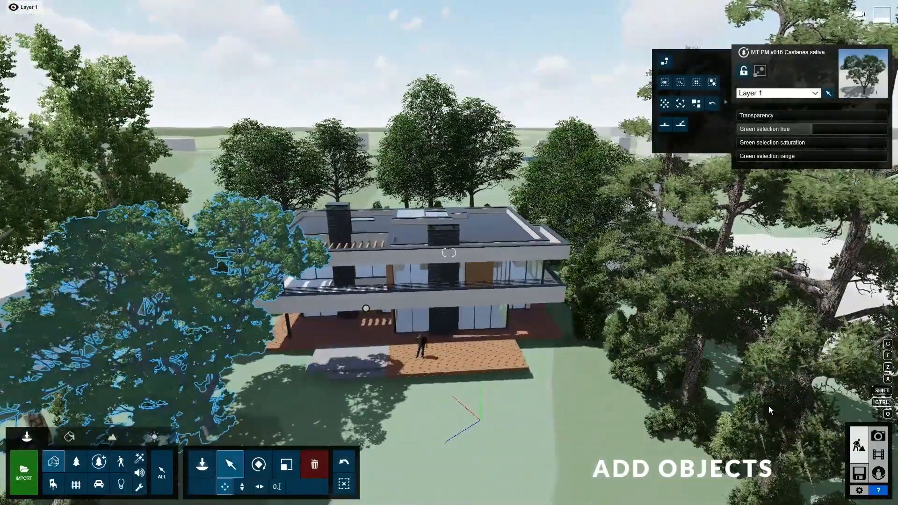
- In Photo mode, raise the camera and tilt it down over the villa
left_click(879, 436)
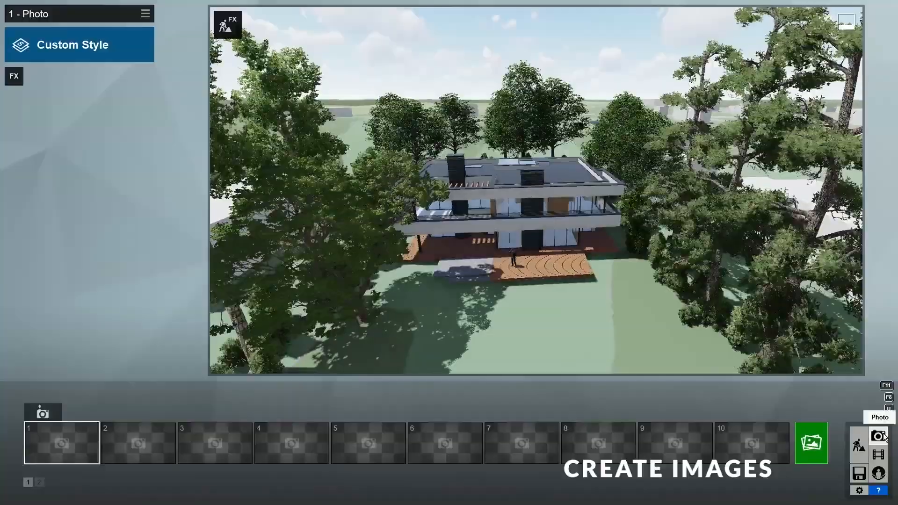
key("q")
mouse_move(650, 303)
right_mouse_down()
mouse_move(631, 346)
mouse_move(643, 299)
right_mouse_up()
key("w")
mouse_move(557, 356)
left_mouse_down()
mouse_move(574, 354)
mouse_move(561, 358)
left_mouse_up()
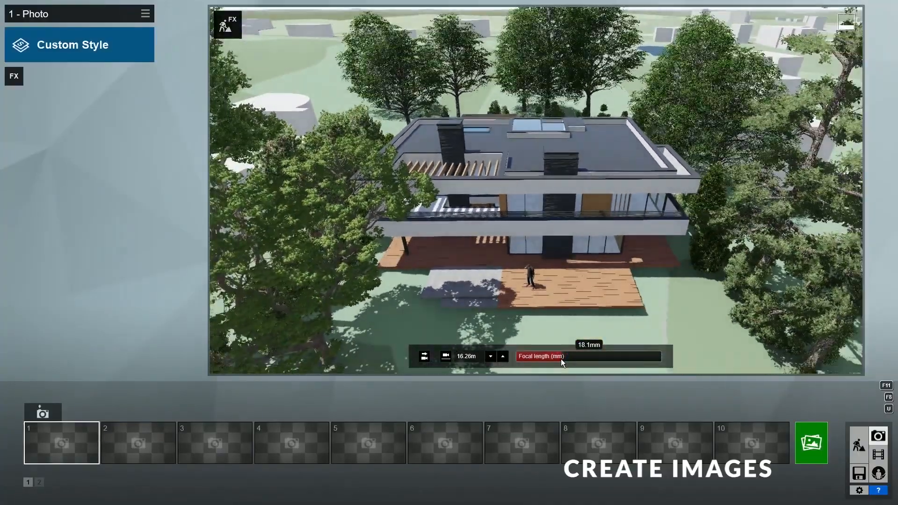
- Set a 20mm focal length, recentre the villa, and store the view in photo slot 1
key("BackSpace")
key("BackSpace")
key("BackSpace")
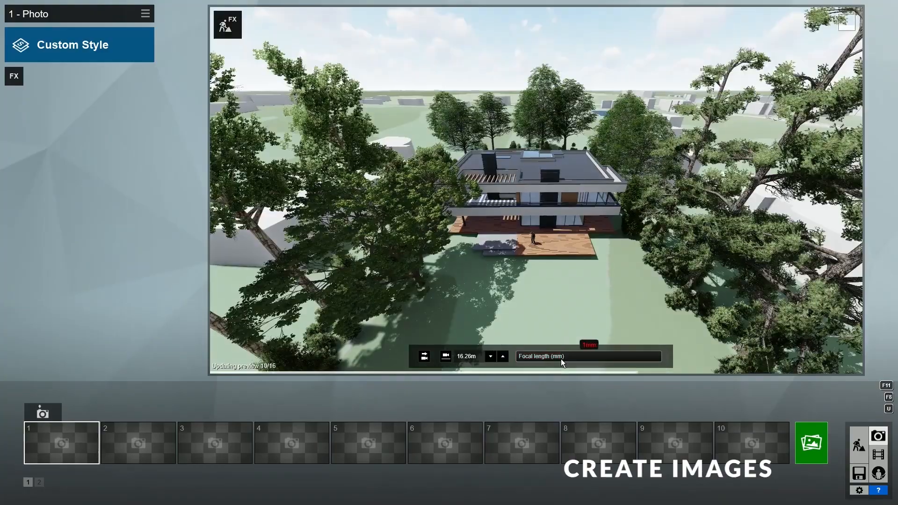
key("BackSpace")
type("20")
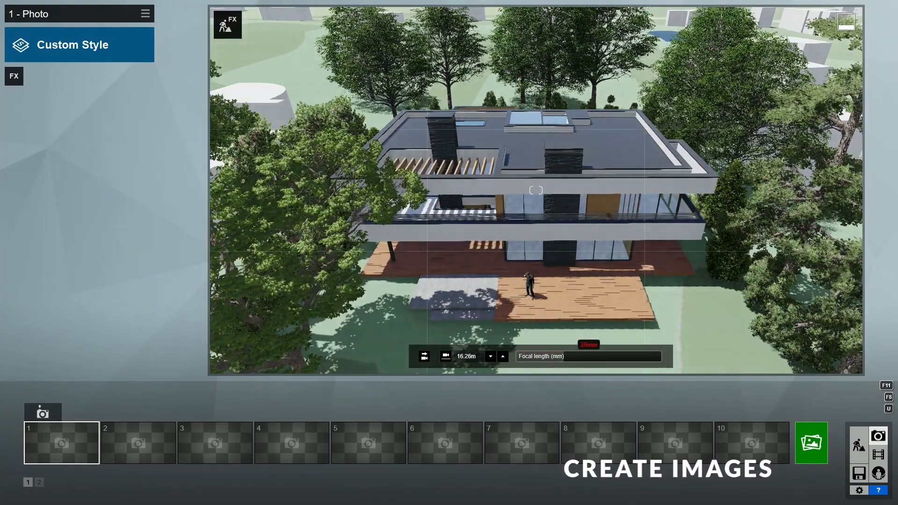
key("Return")
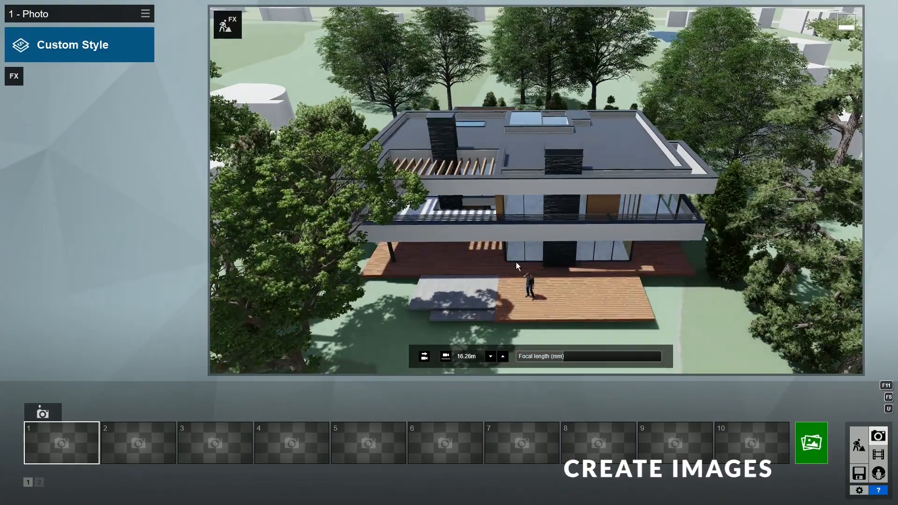
key("s")
key("a")
key("d")
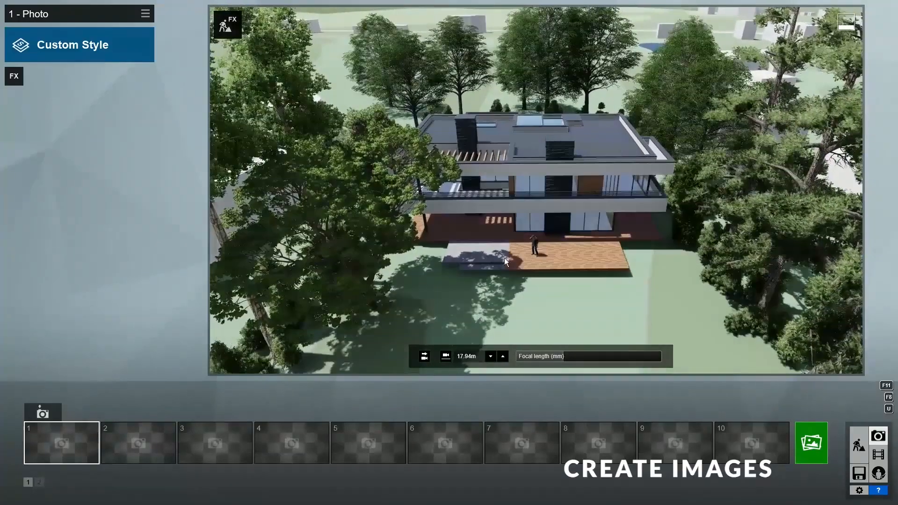
left_click(51, 416)
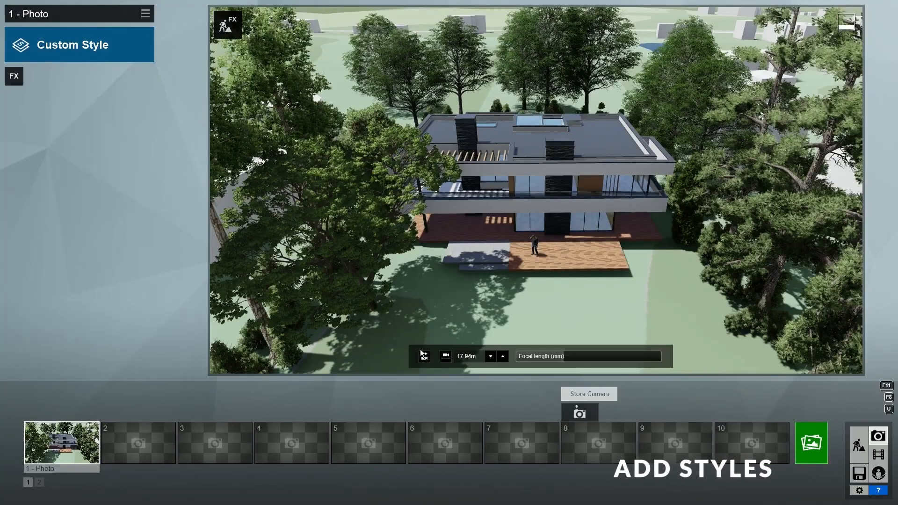
- Give photo 1 the Realistic style, compare Sharpen off and on, then show Sky effects
left_click(100, 49)
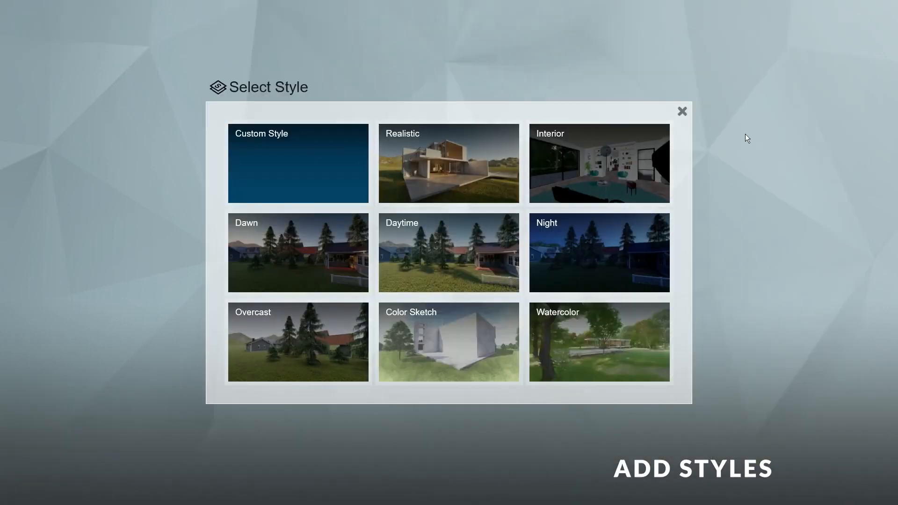
left_click(456, 176)
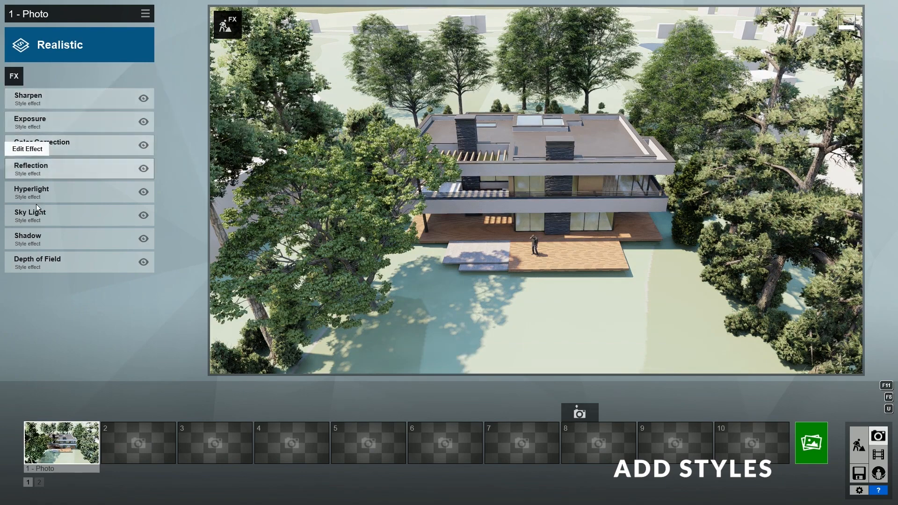
left_click(144, 99)
left_click(143, 98)
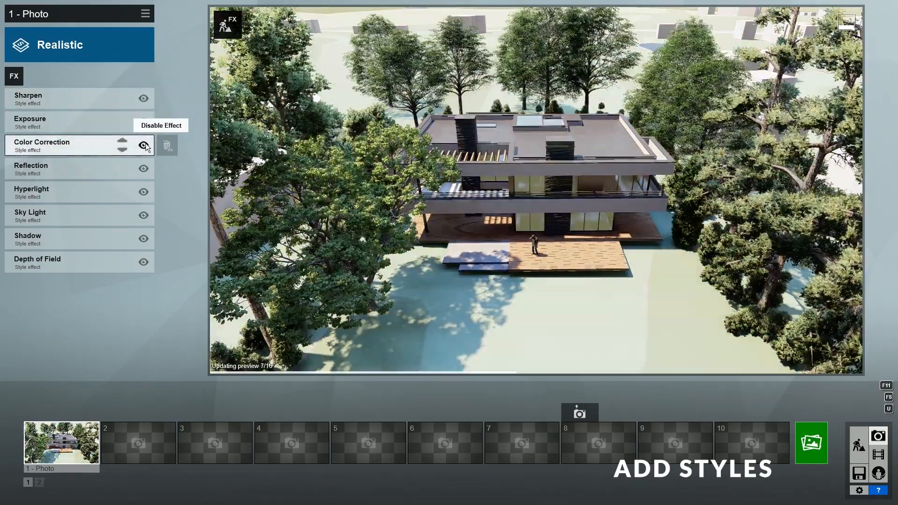
left_click(18, 77)
left_click(297, 165)
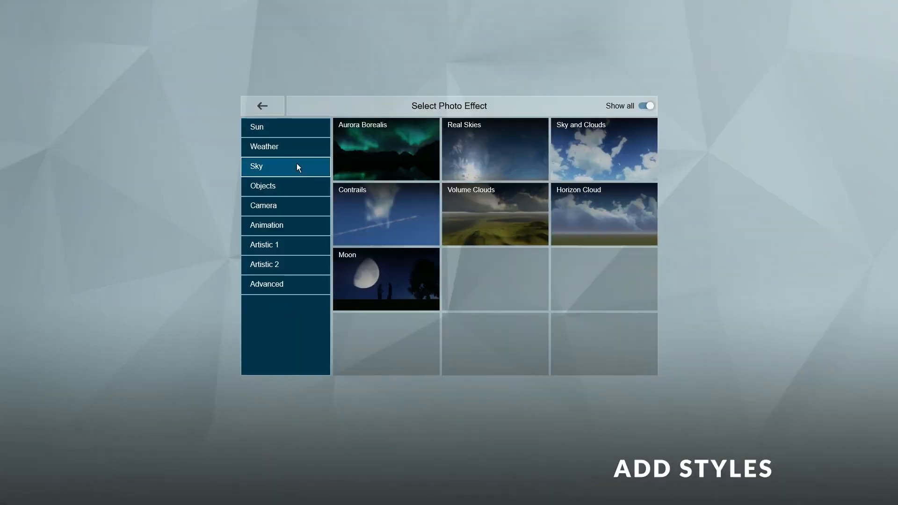
- Add Real Skies with heading -16.4° and the Cloudy 8 sky
left_click(496, 148)
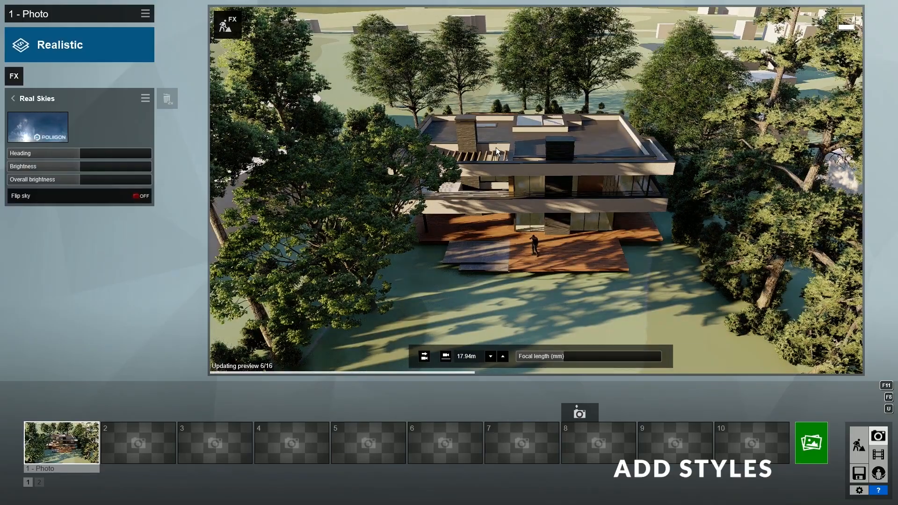
left_click_drag(118, 150, 72, 158)
left_click(58, 131)
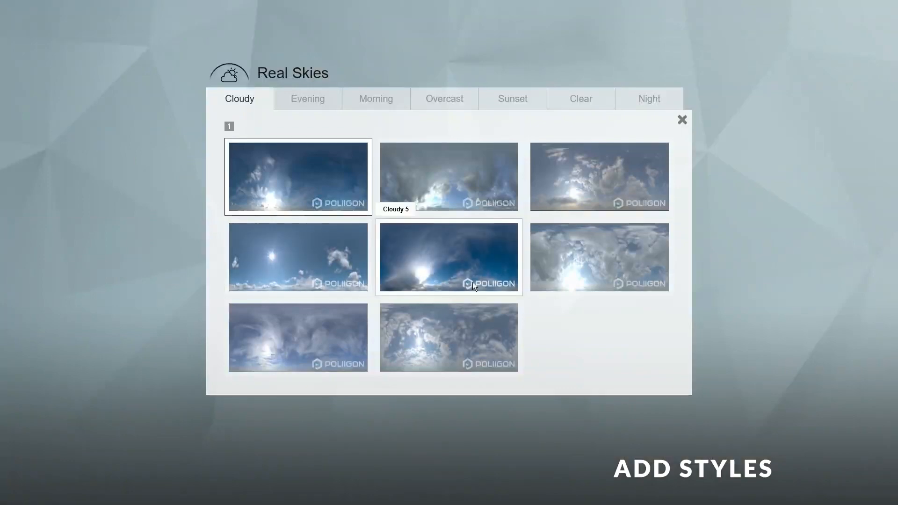
left_click(445, 347)
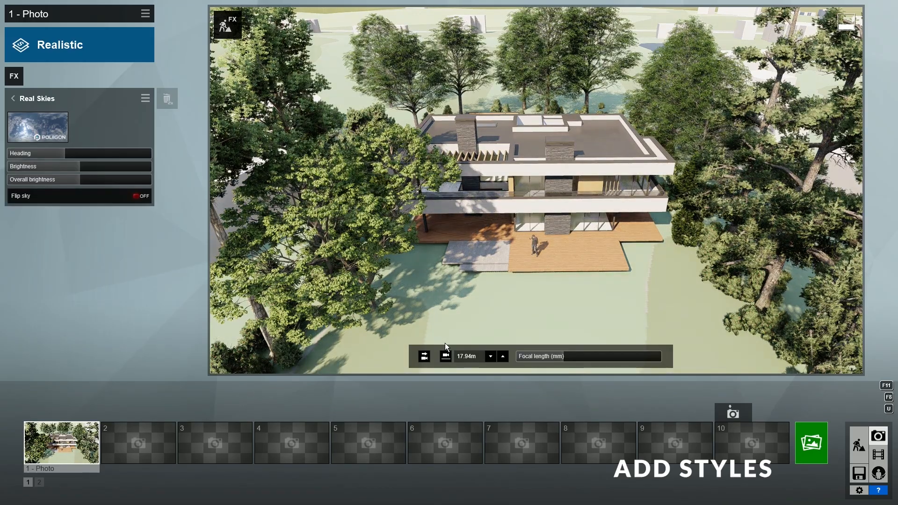
- Compare Real Skies and Color Correction off and on with high-quality preview refreshes
left_click(14, 97)
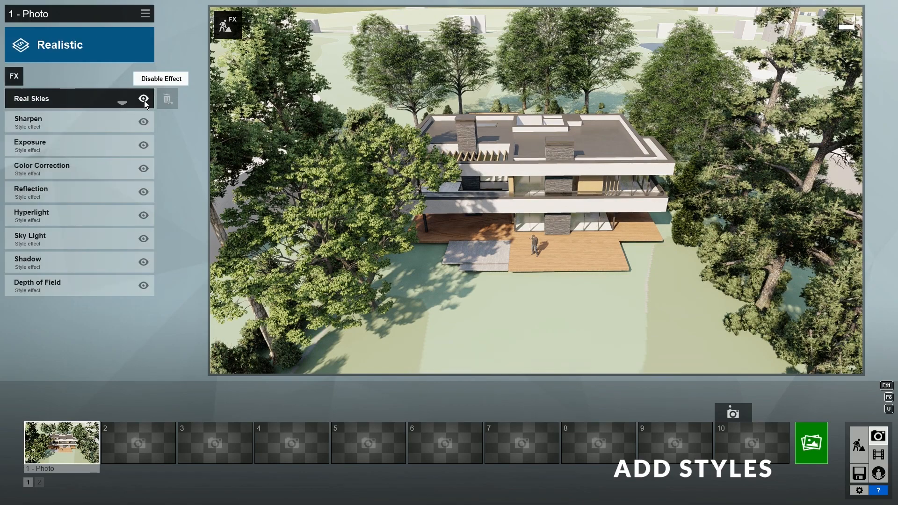
left_click(144, 100)
left_click(144, 100)
left_click(249, 369)
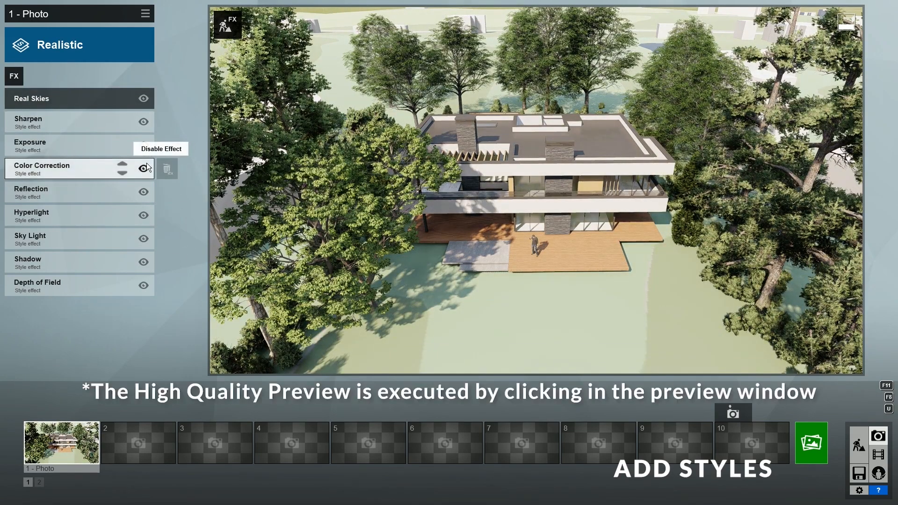
left_click(144, 168)
left_click(144, 169)
left_click(271, 366)
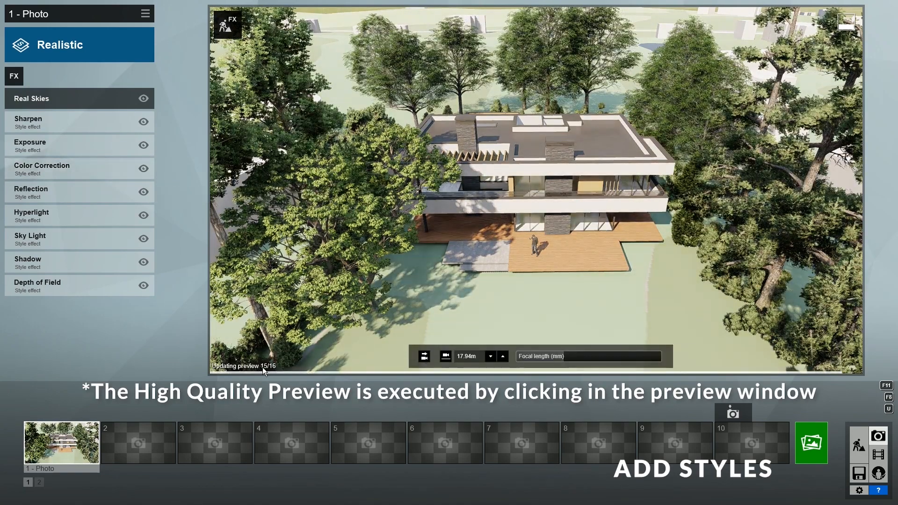
left_click(854, 490)
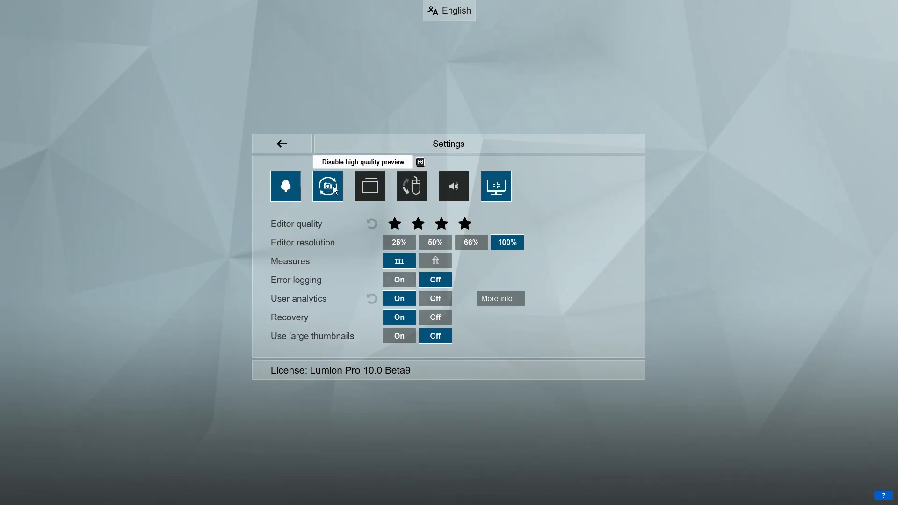
- Turn off high-quality preview and store a wider, higher villa view as photo 2
left_click(333, 186)
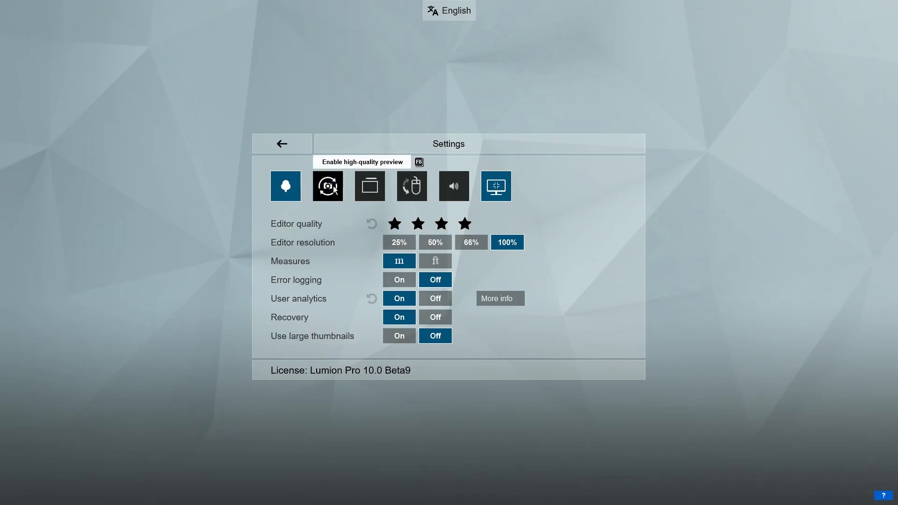
left_click(294, 145)
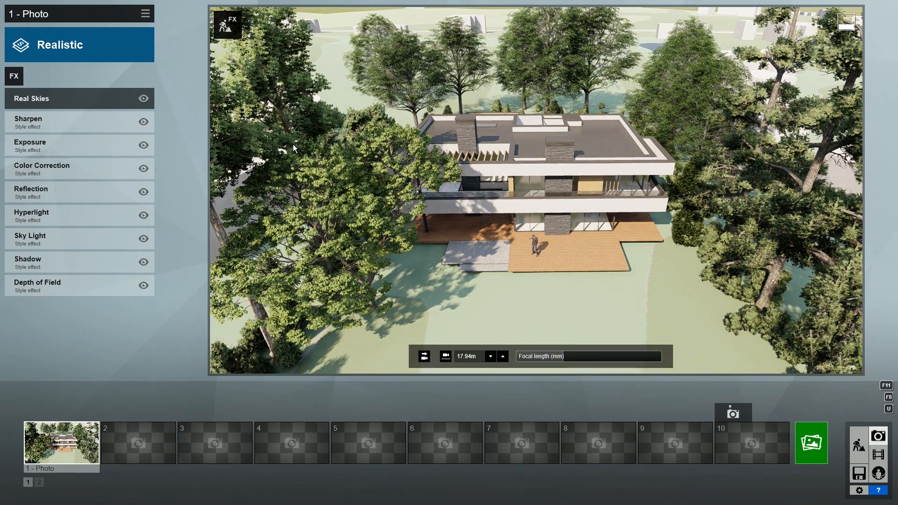
left_click(824, 449)
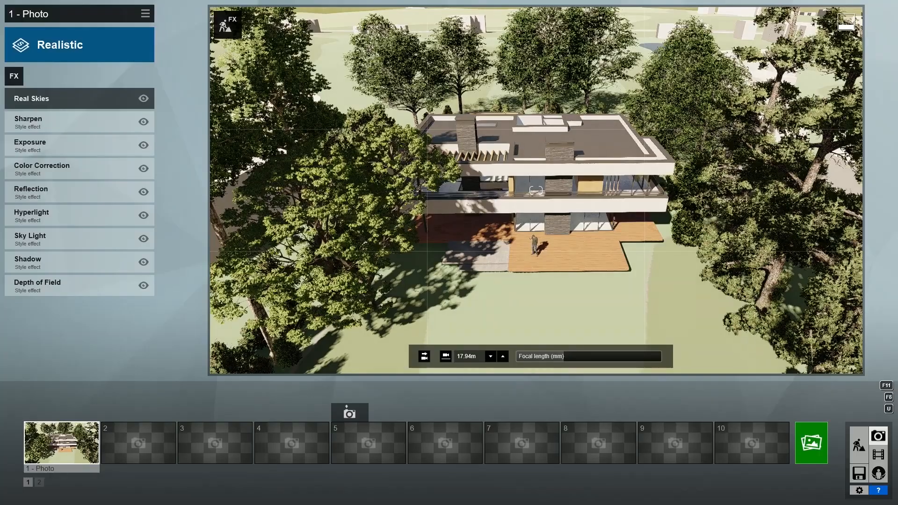
key("s")
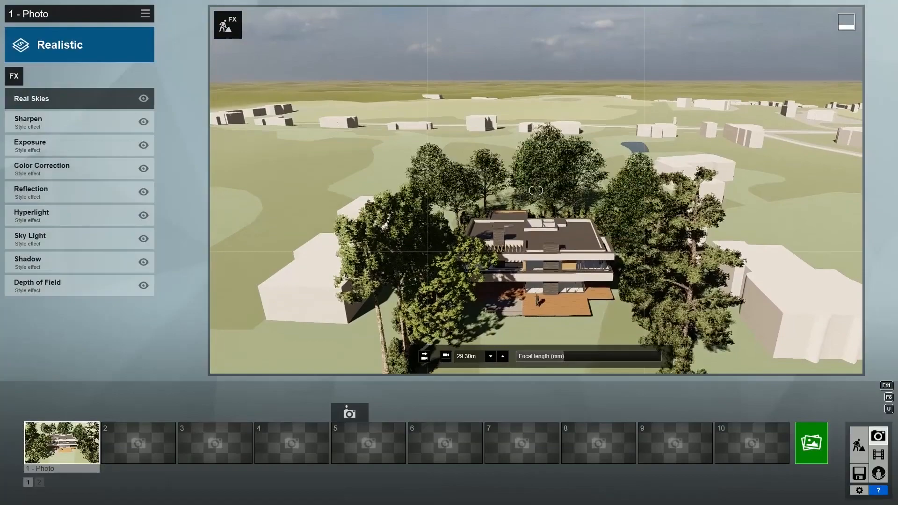
right_click_drag(536, 190, 535, 195)
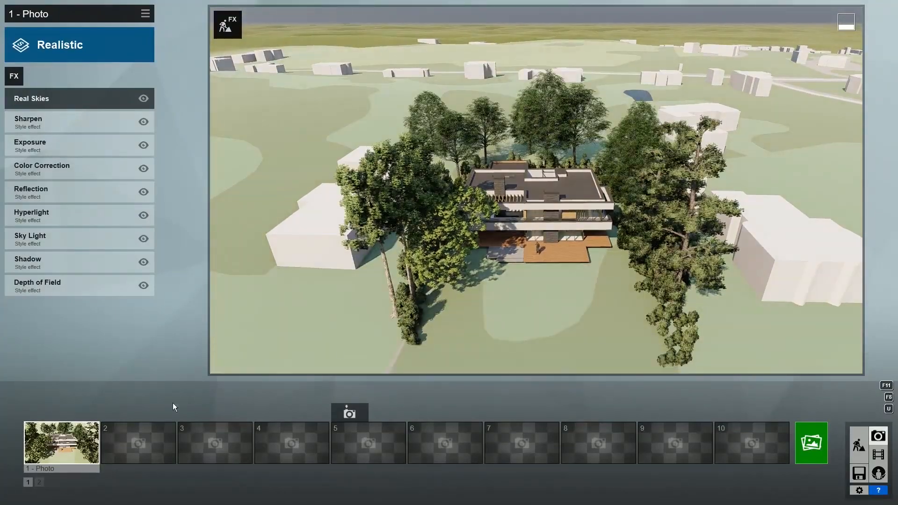
left_click(134, 416)
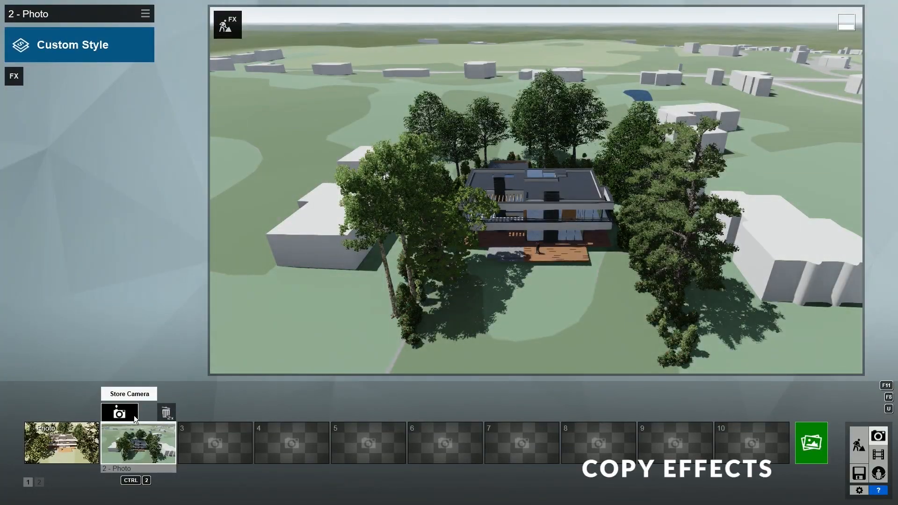
- Copy photo 1's effects with Menu > Edit > Copy effects
left_click(93, 444)
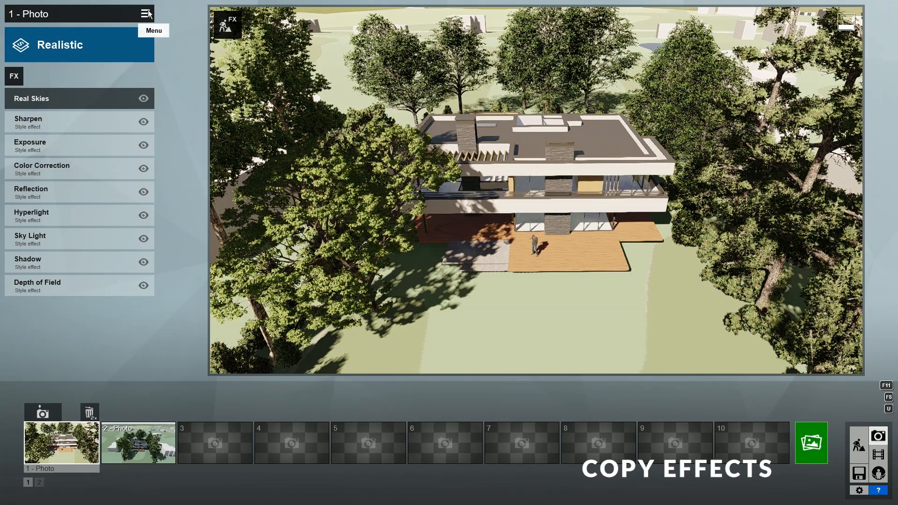
left_click(148, 14)
mouse_move(128, 22)
left_click(88, 21)
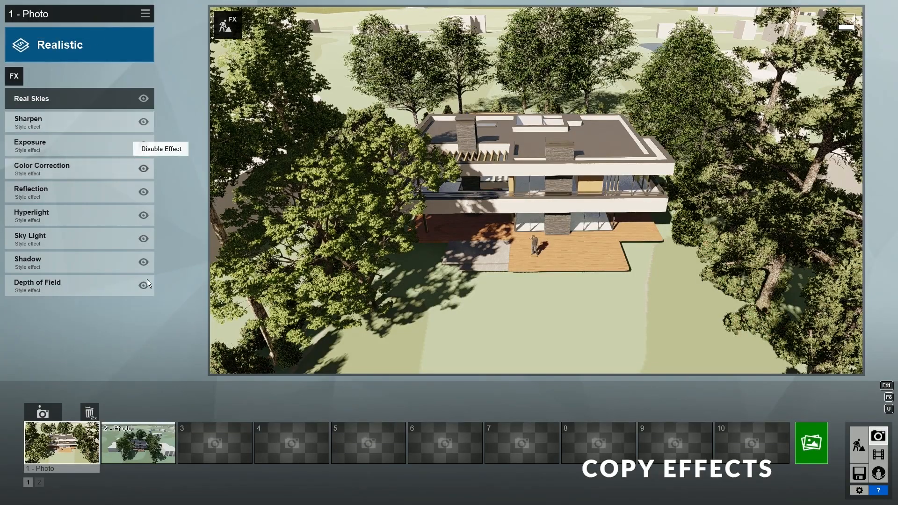
- Paste the copied effects onto photo 2 with Menu > Edit > Paste effects
left_click(135, 439)
left_click(146, 14)
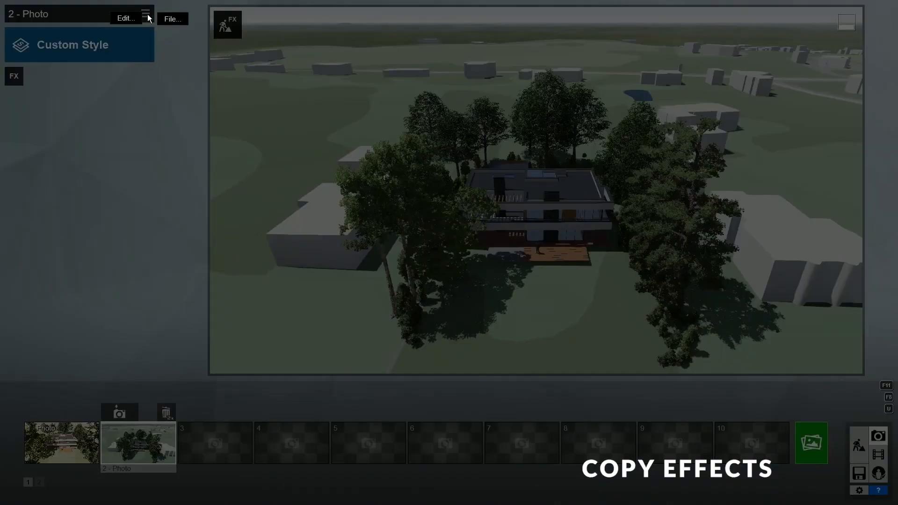
mouse_move(130, 19)
left_click(167, 18)
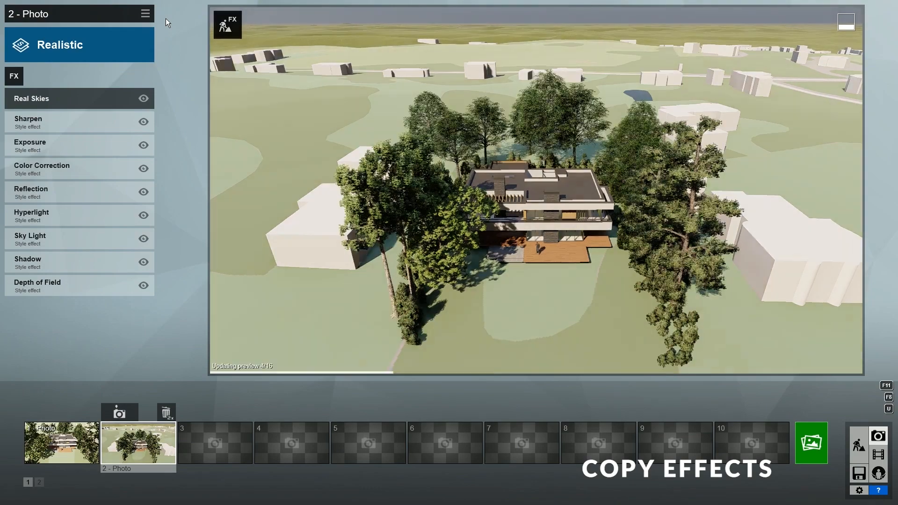
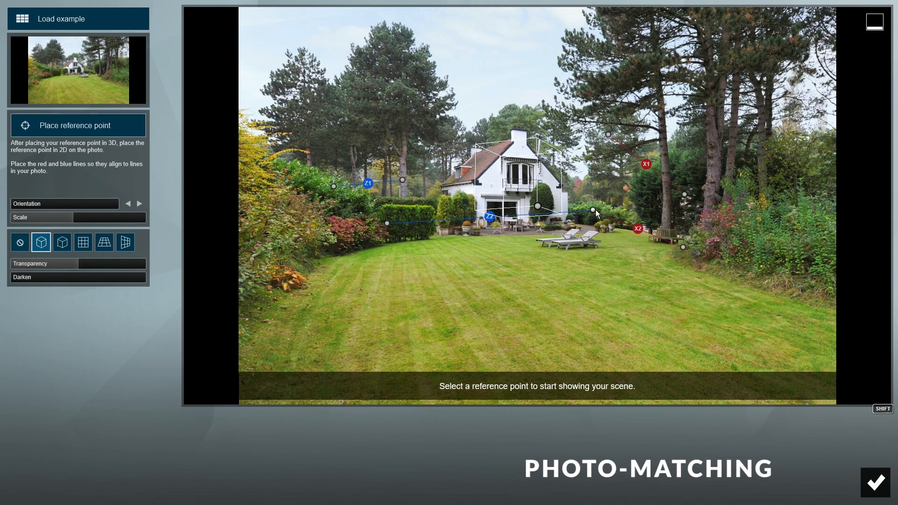
- Align the red X1/X2 and blue Z1/Z2 lines with the villa's roof ridge and wall edges
left_click_drag(596, 210, 476, 180)
left_click_drag(608, 134, 475, 151)
left_click_drag(684, 194, 510, 139)
left_click_drag(387, 224, 482, 196)
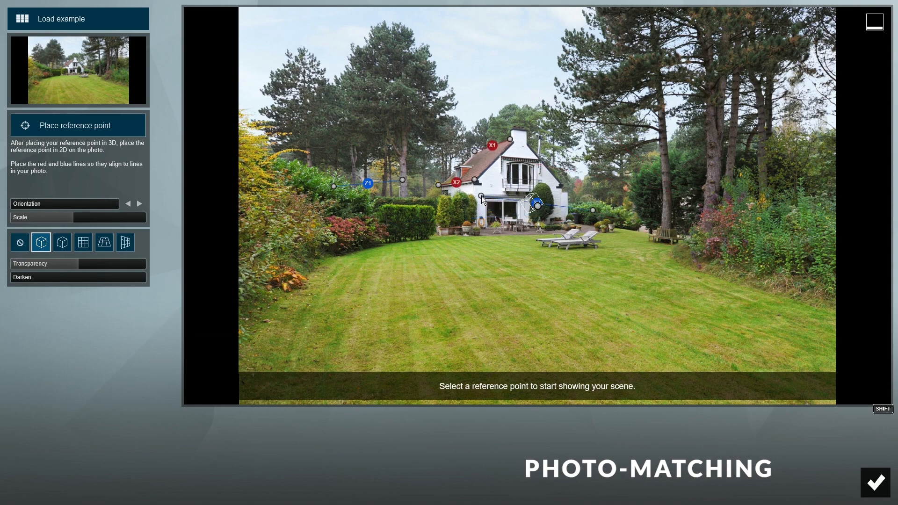
left_click_drag(592, 211, 524, 195)
left_click_drag(402, 180, 539, 159)
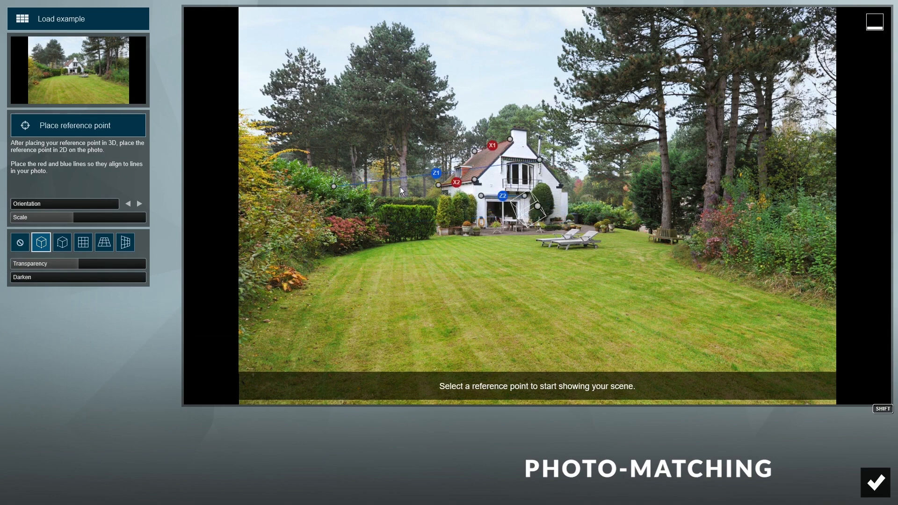
left_click_drag(333, 186, 501, 150)
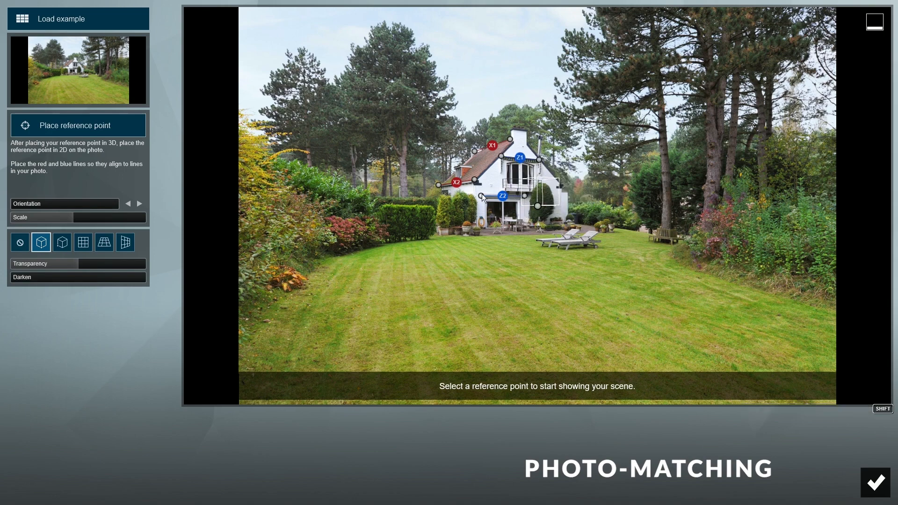
- Stretch the red lines left along the hedge and the blue lines right along the treeline
left_click_drag(438, 184, 220, 219)
left_click_drag(475, 151, 242, 247)
left_click_drag(220, 220, 266, 209)
left_click_drag(475, 180, 475, 182)
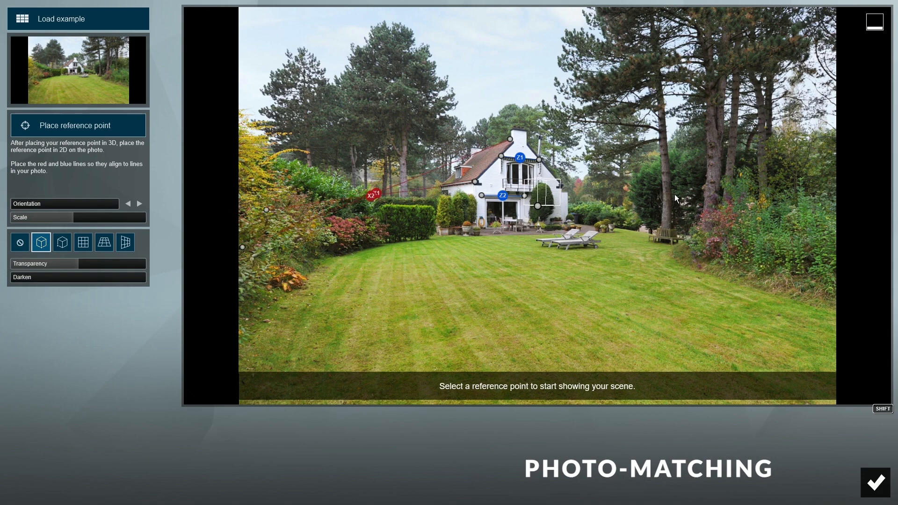
left_click_drag(539, 159, 859, 185)
left_click_drag(525, 195, 839, 206)
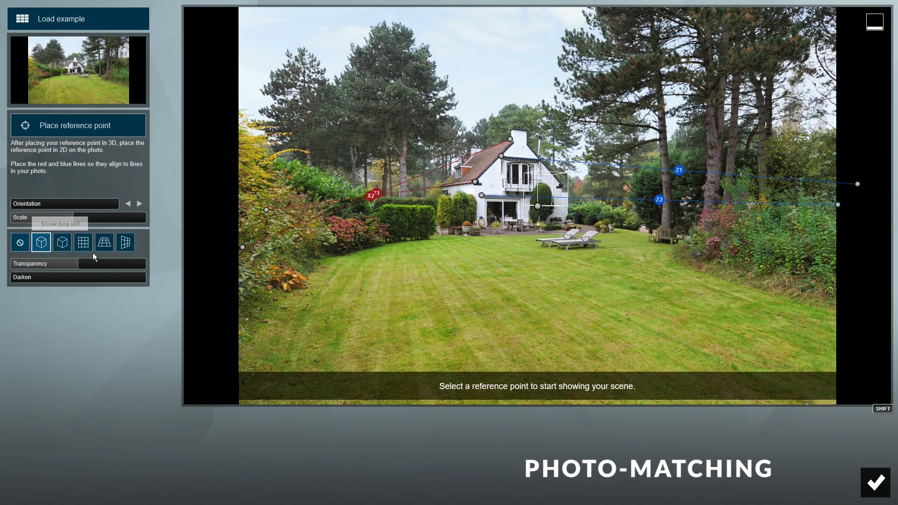
- Try the box, vertical, ground and side-plane grid helpers, then switch to No helper object
left_click(62, 247)
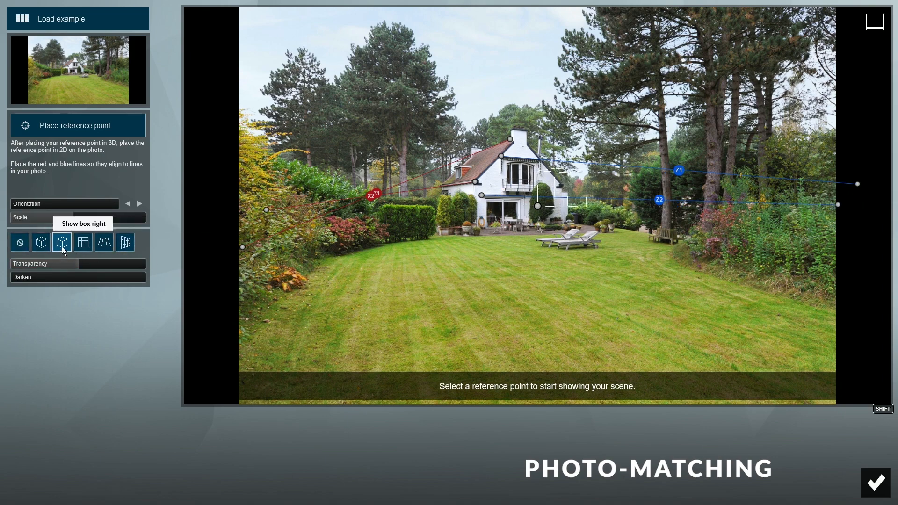
left_click(83, 248)
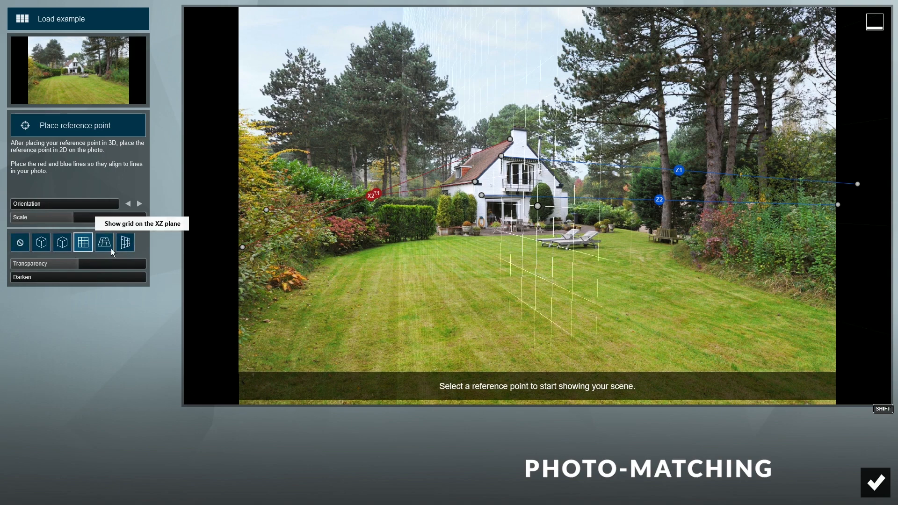
left_click(106, 244)
left_click(125, 244)
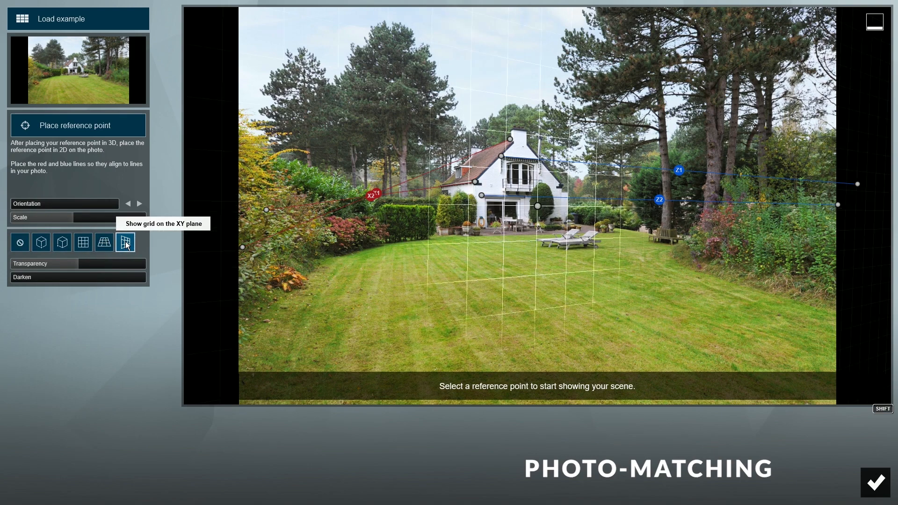
left_click(20, 246)
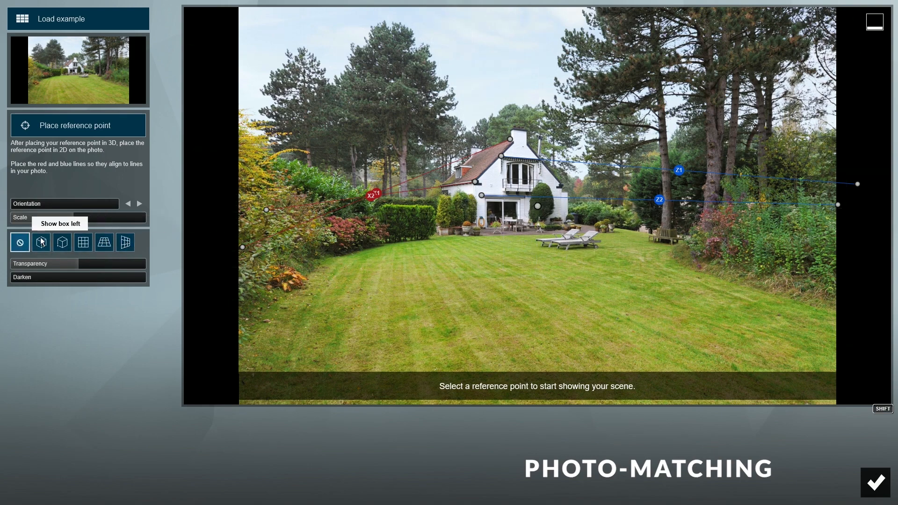
- Place the reference point at the deck's left corner and confirm it
left_click(98, 127)
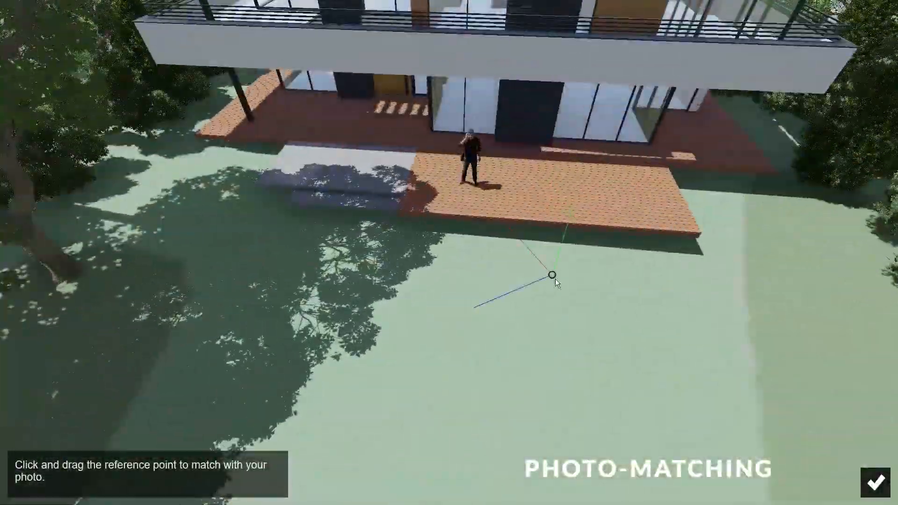
left_click_drag(548, 274, 197, 145)
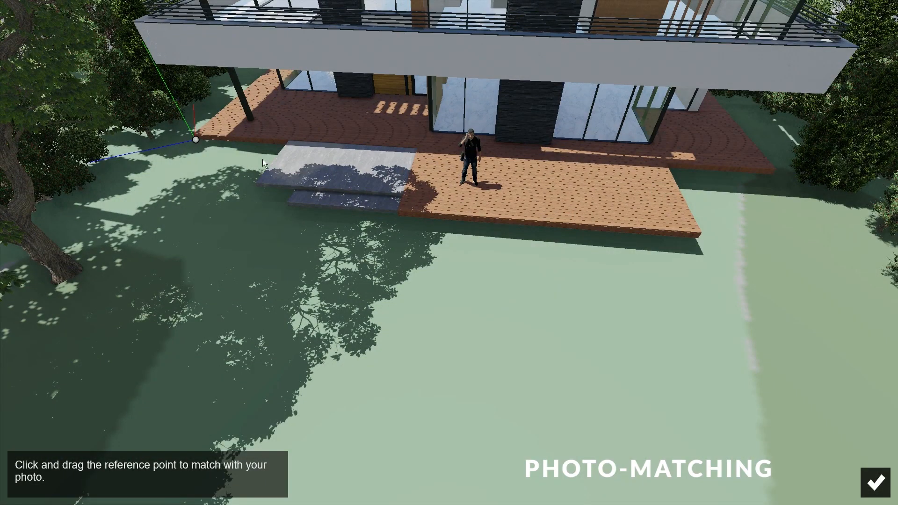
left_click(876, 482)
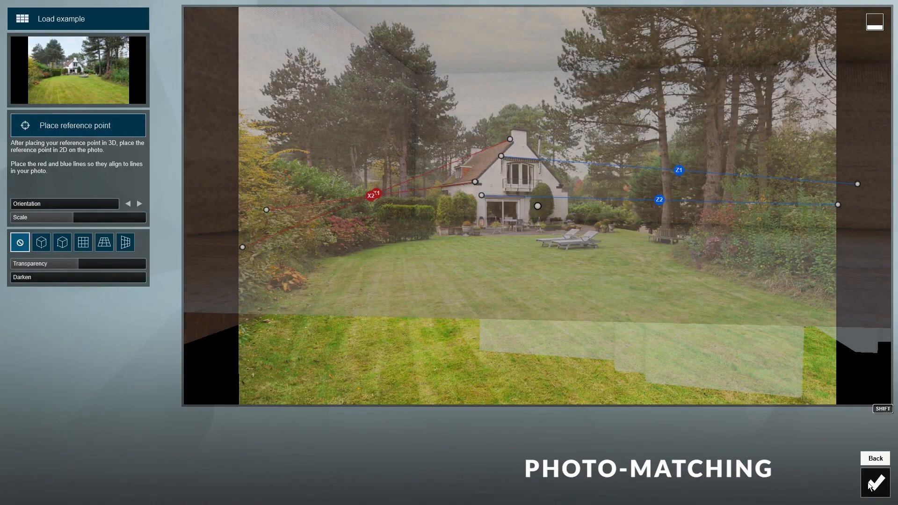
- Set the photo Transparency to 100% and shrink the Scale from 0.8x to 0.4x
mouse_move(105, 269)
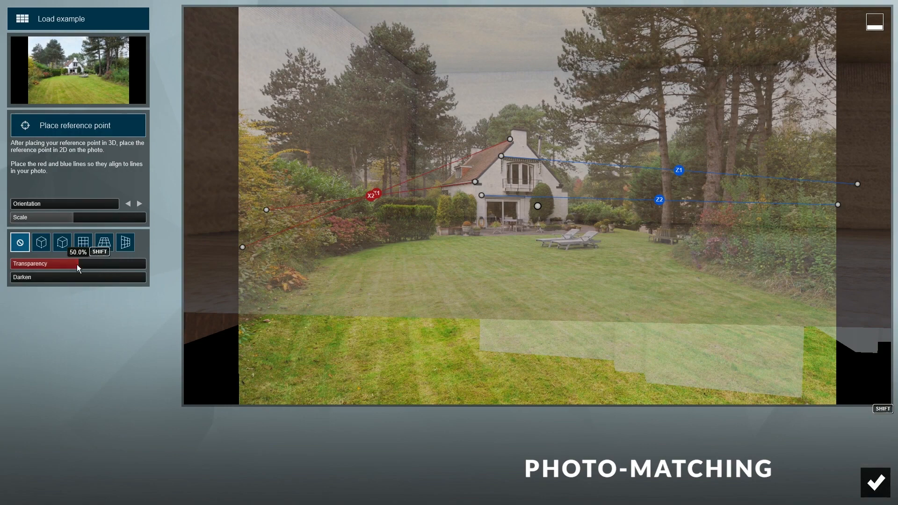
left_click_drag(84, 265, 153, 271)
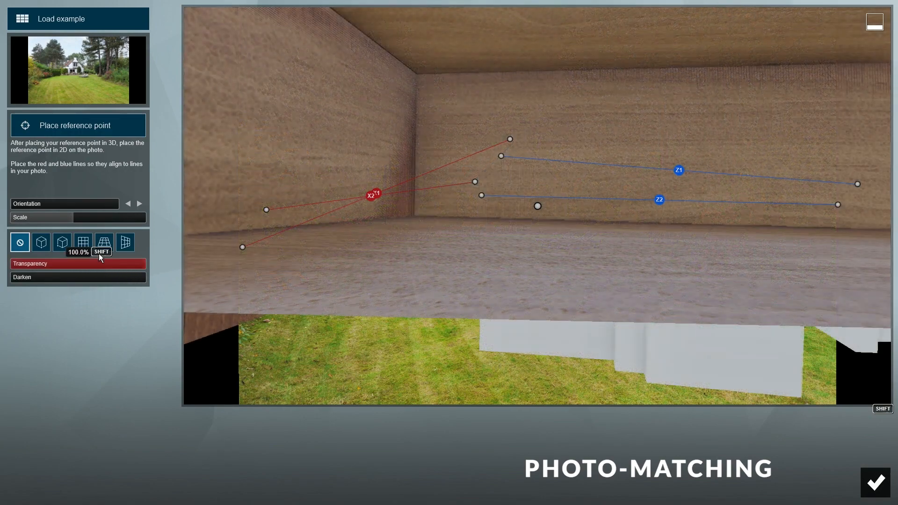
left_click(72, 221)
left_click_drag(72, 221, 62, 221)
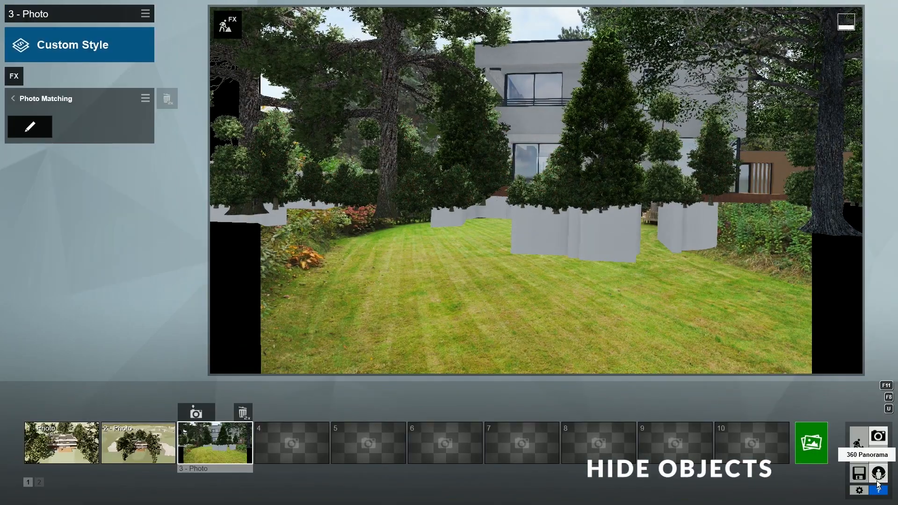
- Switch to Build mode and fly back to an aerial view of the whole villa site
left_click(859, 447)
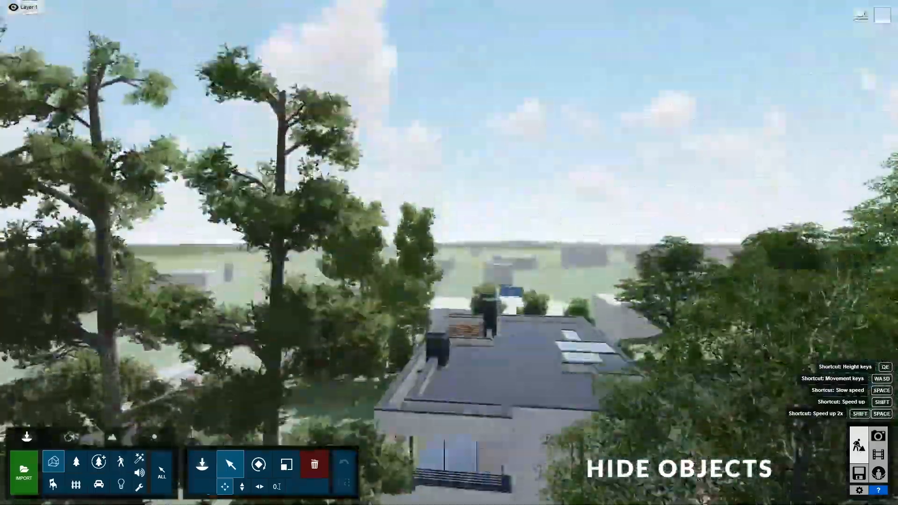
key("a")
right_click_drag(449, 252, 561, 323)
key("s")
right_click_drag(519, 220, 464, 238)
- Enable the ALL category and box-select the villa with its surrounding trees, 127 objects
left_click(464, 238)
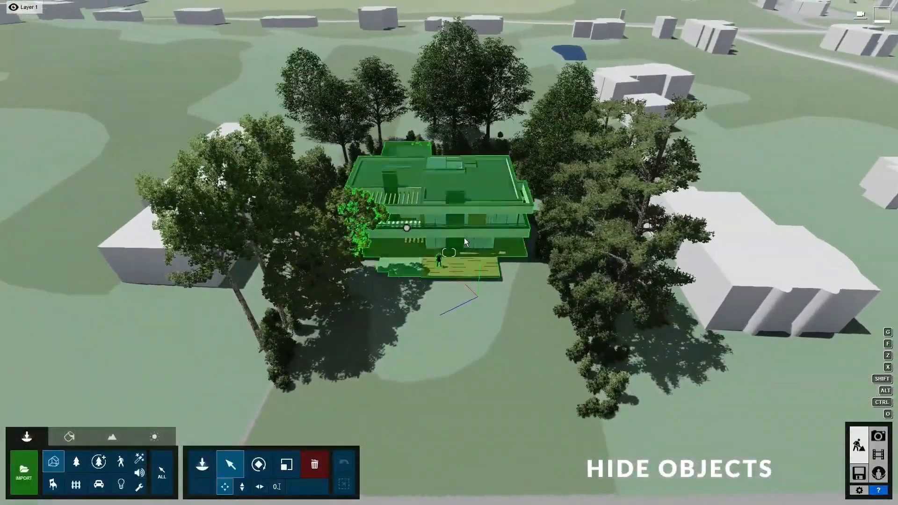
left_click(435, 299)
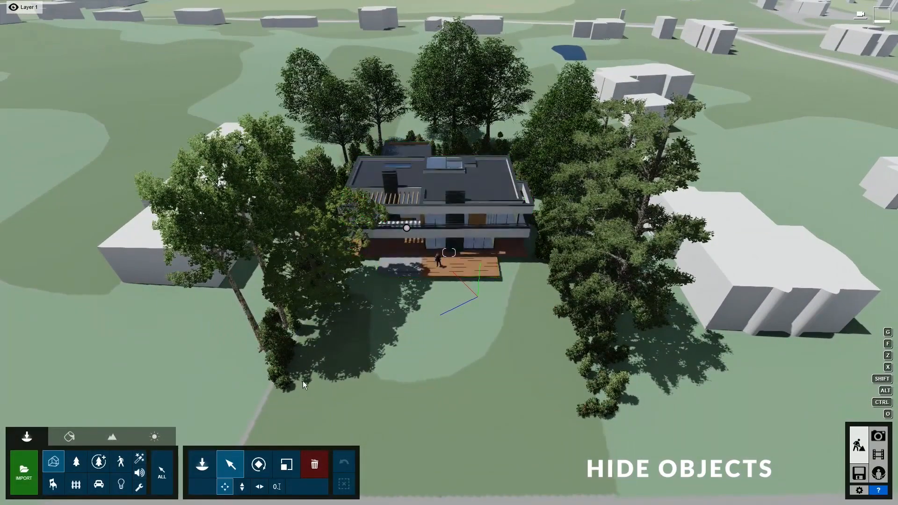
left_click(172, 473)
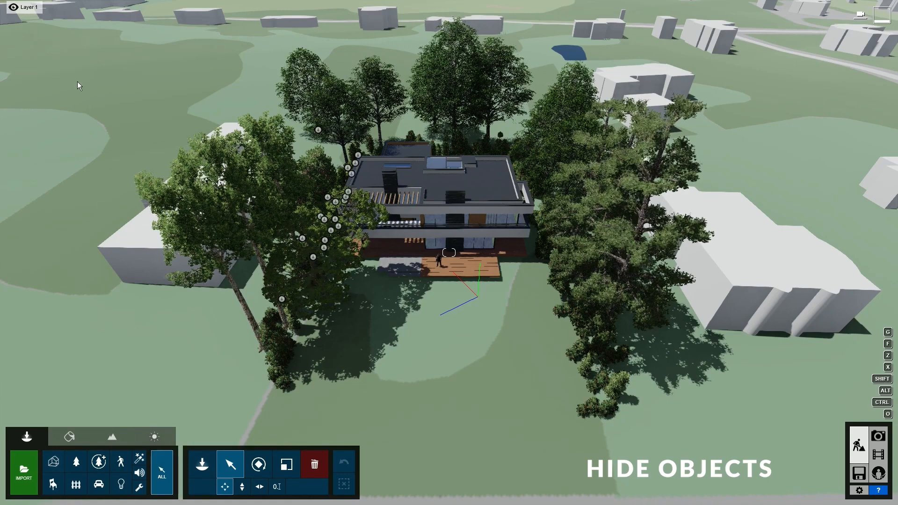
left_click_drag(92, 37, 670, 430, "ctrl")
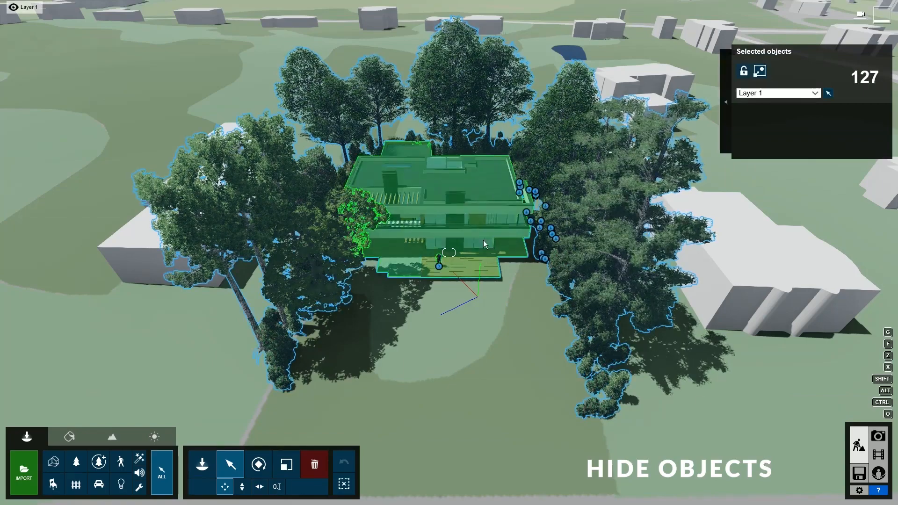
- Deselect the house, move the selected trees to Layer 2, and hide that layer
left_click(461, 226, "ctrl")
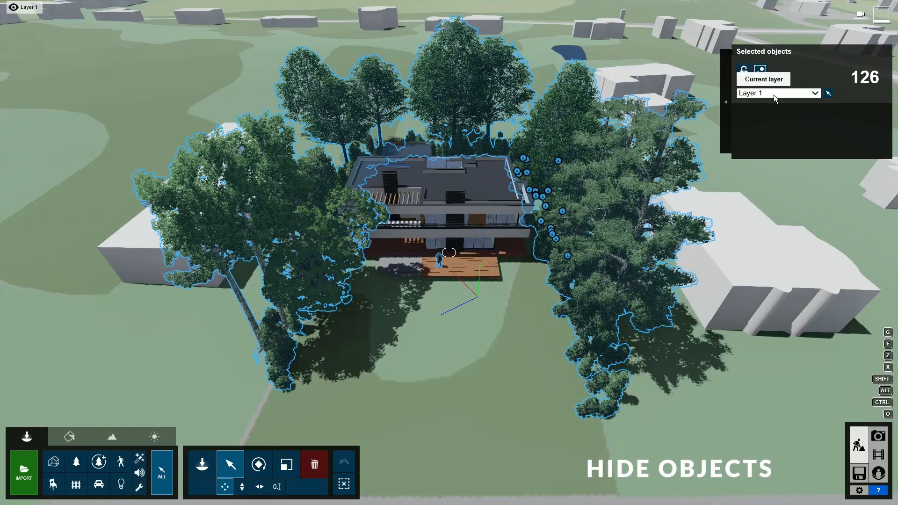
left_click(774, 95)
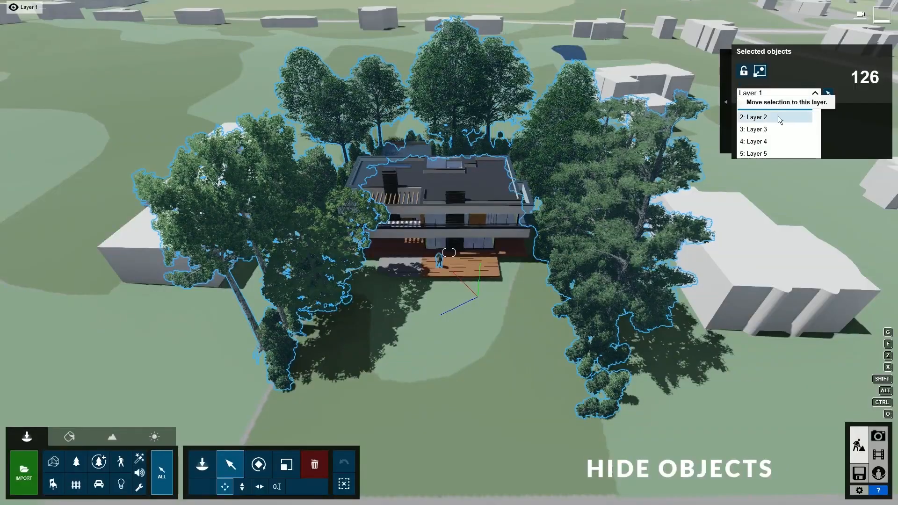
left_click(779, 116)
mouse_move(51, 8)
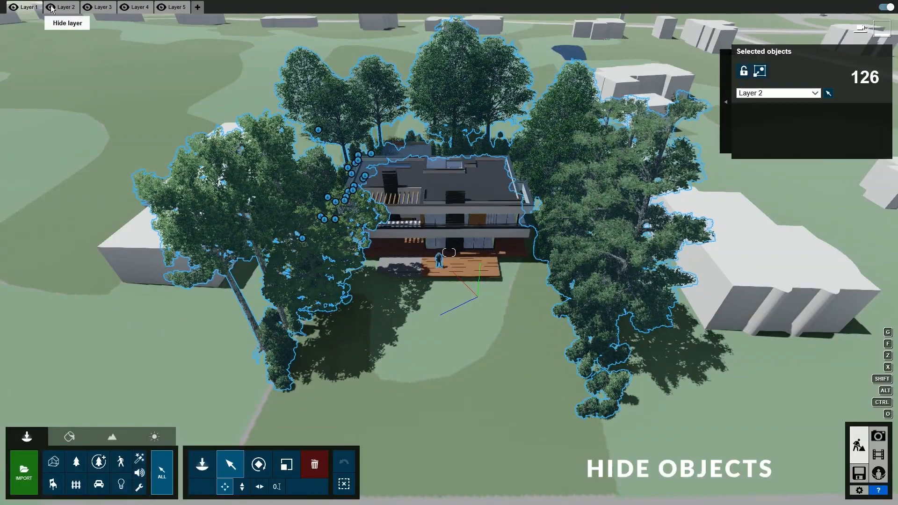
left_click(50, 8)
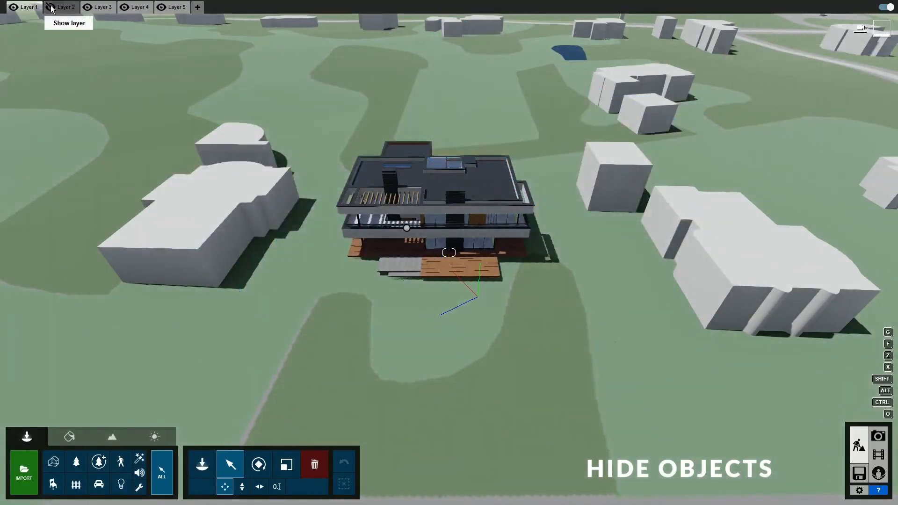
- Uncheck OpenStreetMap Buildings and return to the photo-matched garden view
left_click(111, 439)
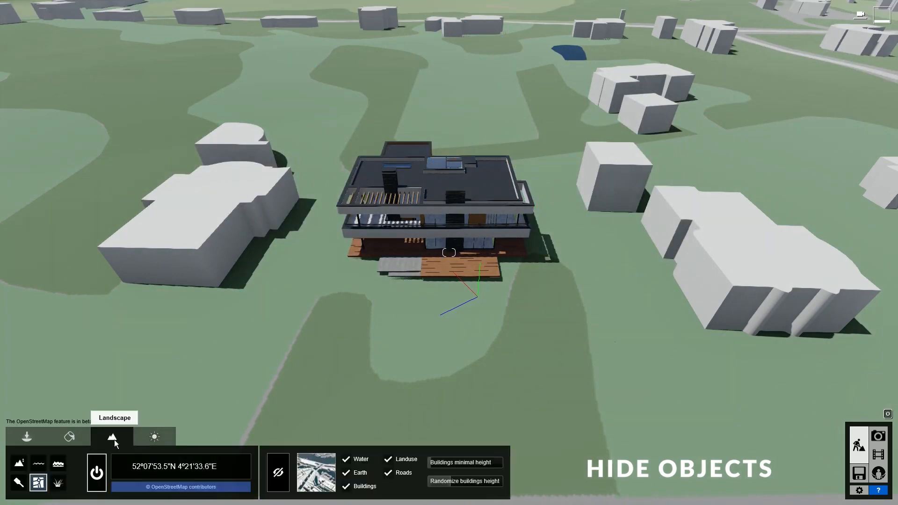
left_click(348, 488)
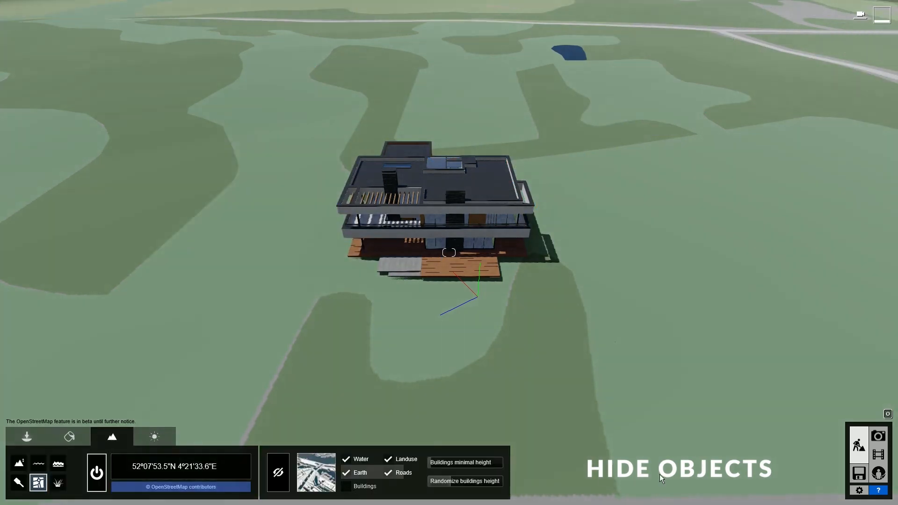
left_click(882, 442)
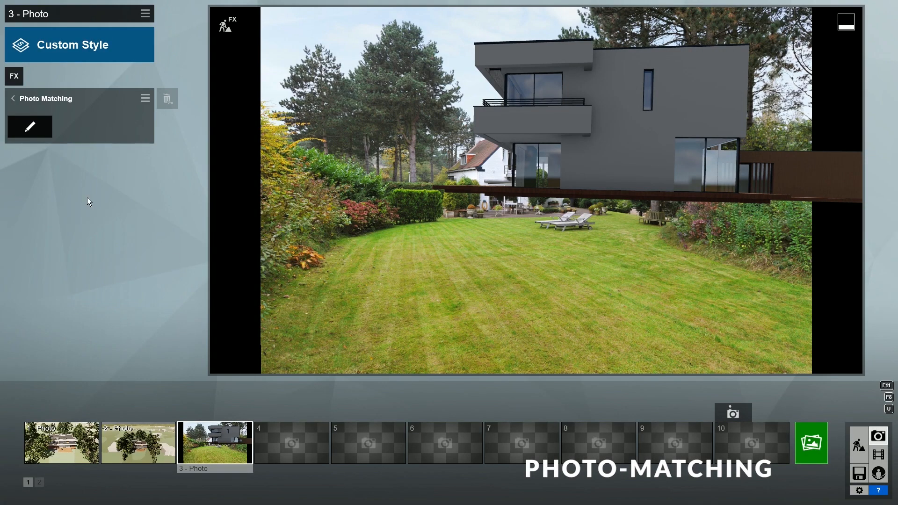
- Reopen Photo Matching and shift the villa lower and left onto the lawn
left_click(32, 131)
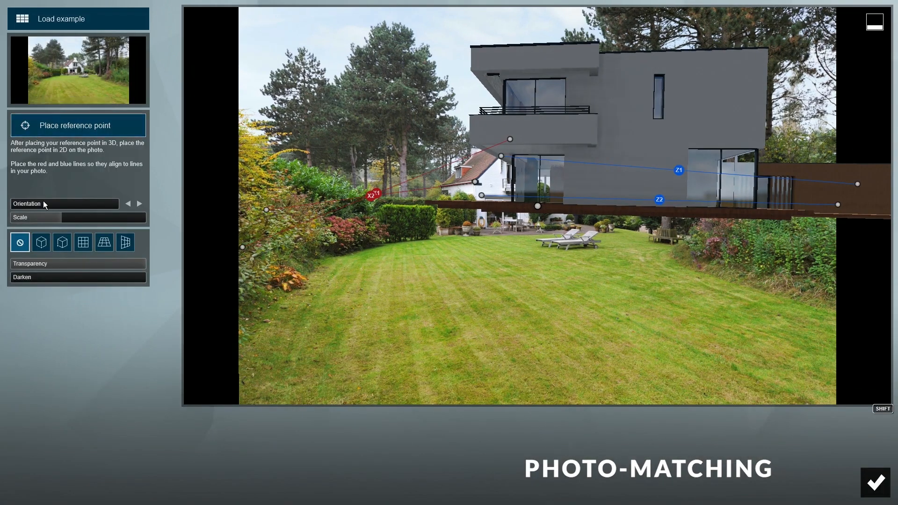
left_click_drag(61, 217, 41, 209)
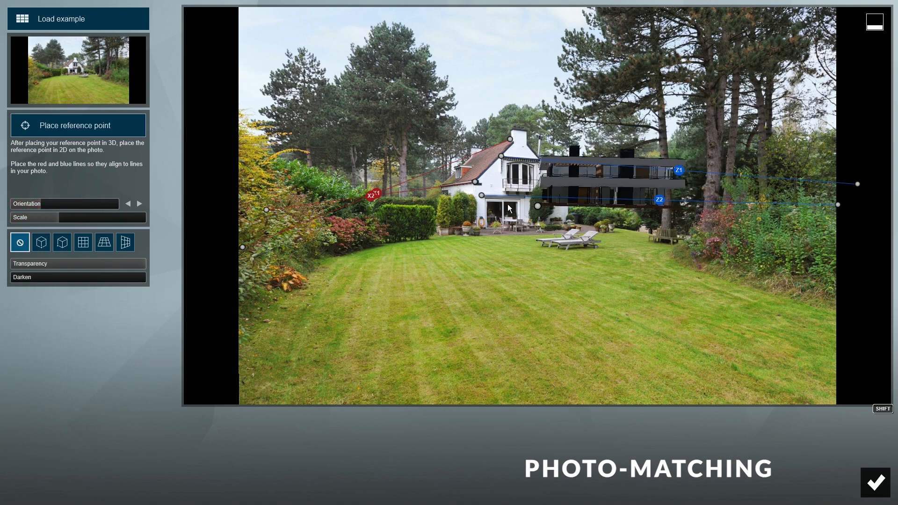
left_click_drag(538, 207, 442, 236)
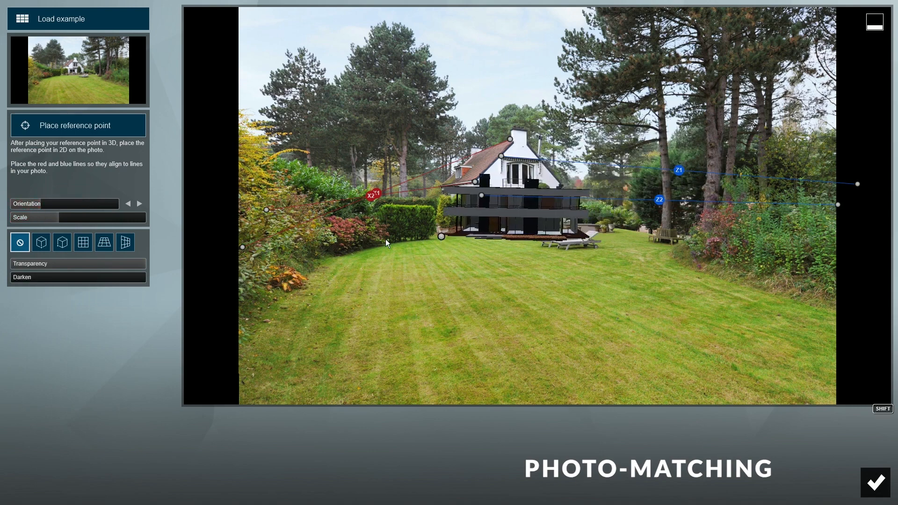
mouse_move(49, 222)
left_mouse_down()
mouse_move(62, 217)
mouse_move(46, 206)
left_mouse_up()
left_click_drag(440, 237, 410, 241)
- Fine-tune the villa's scale to about 0.45x, nudge it left, and confirm the match
left_click(62, 216)
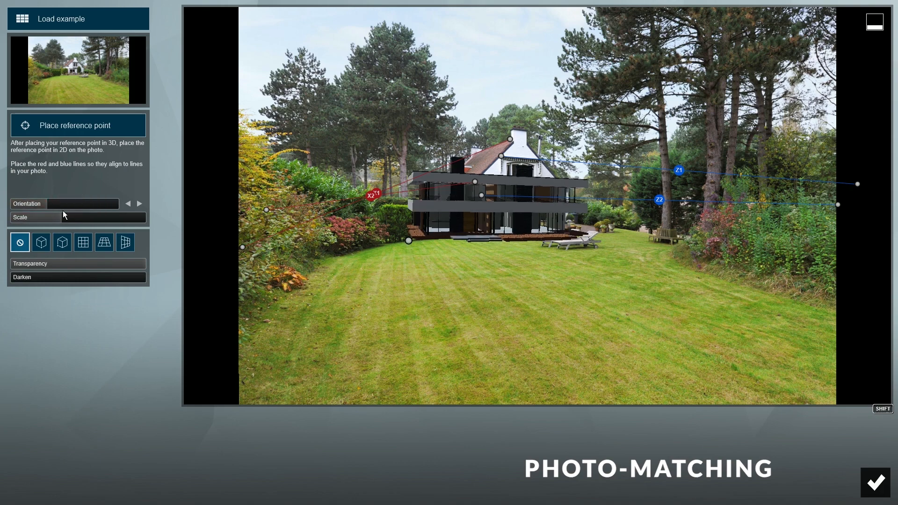
left_click_drag(63, 216, 69, 218)
left_click_drag(408, 241, 399, 244)
left_click_drag(67, 218, 69, 218)
left_click_drag(399, 245, 395, 248)
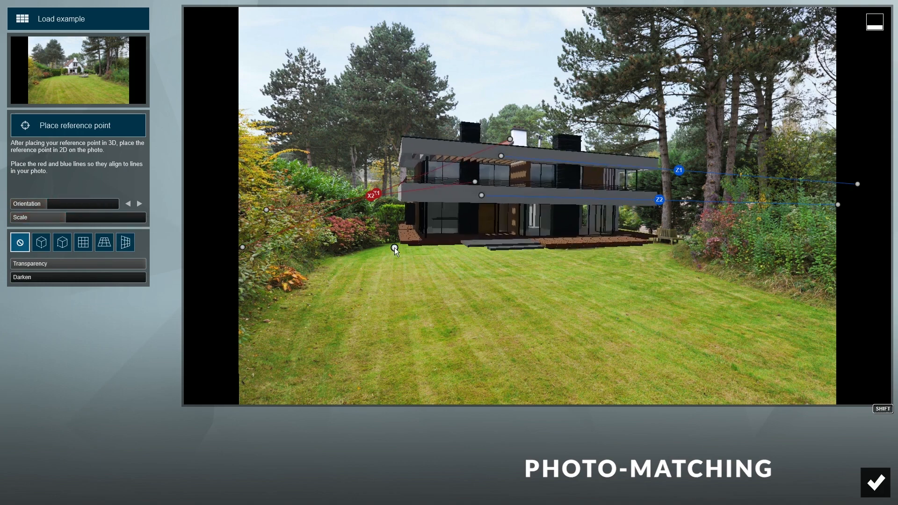
left_click_drag(69, 219, 17, 232)
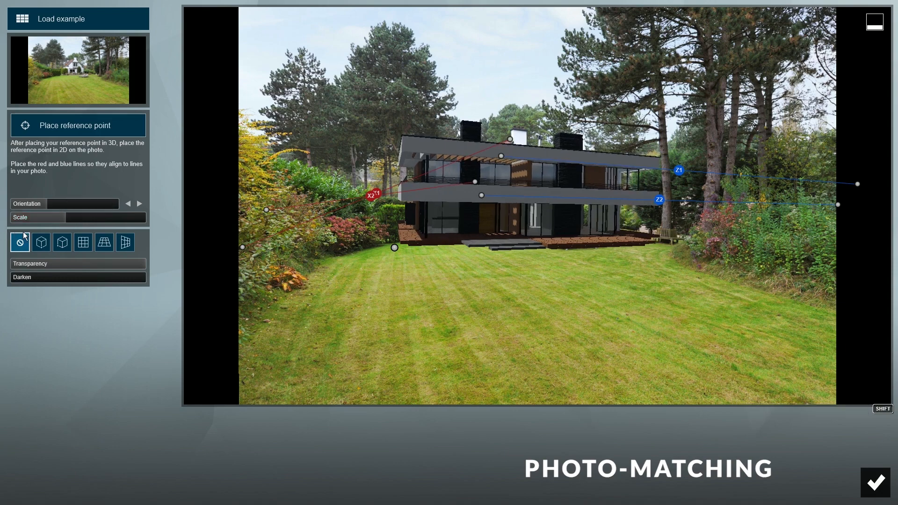
left_click(876, 482)
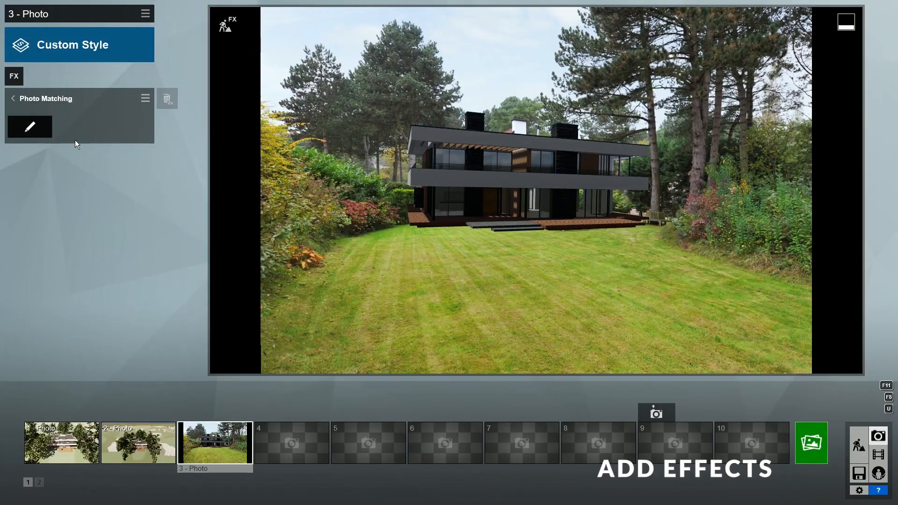
left_click(29, 100)
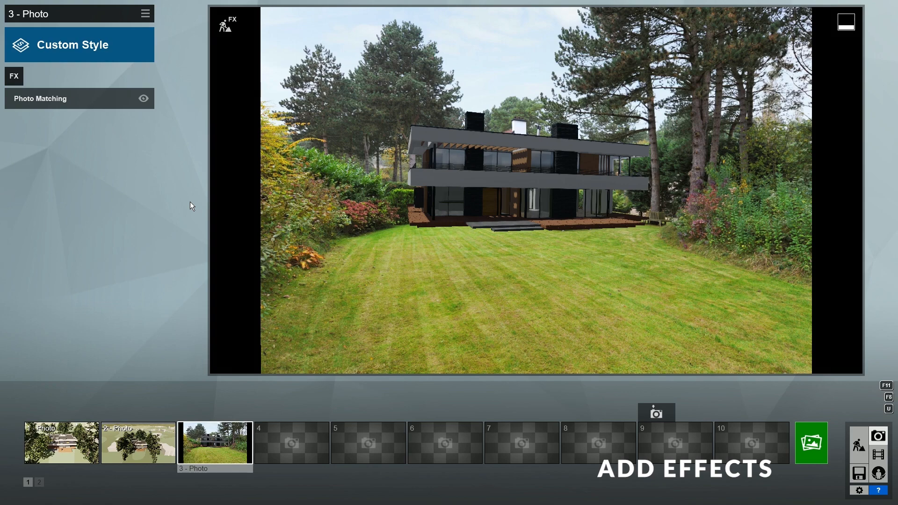
- Add Real Skies with the second Overcast sky, an adjusted heading, and maximum brightness
left_click(14, 77)
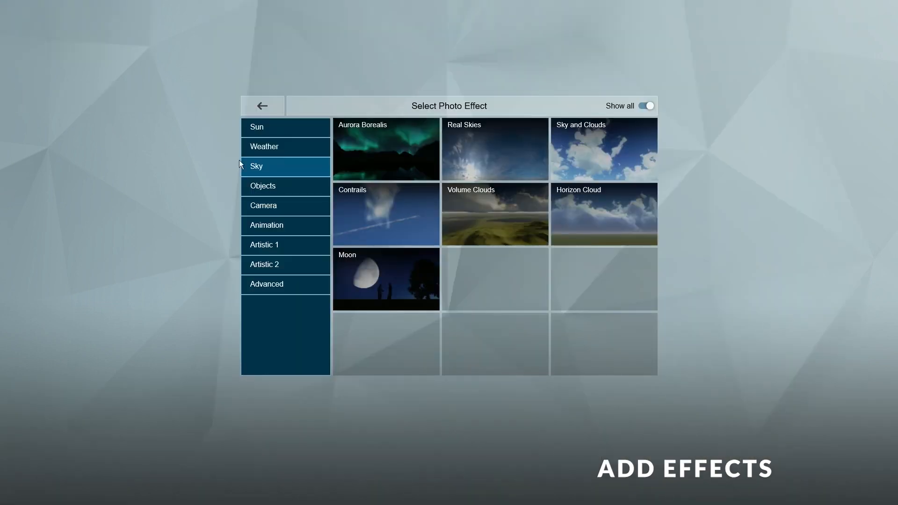
left_click(501, 155)
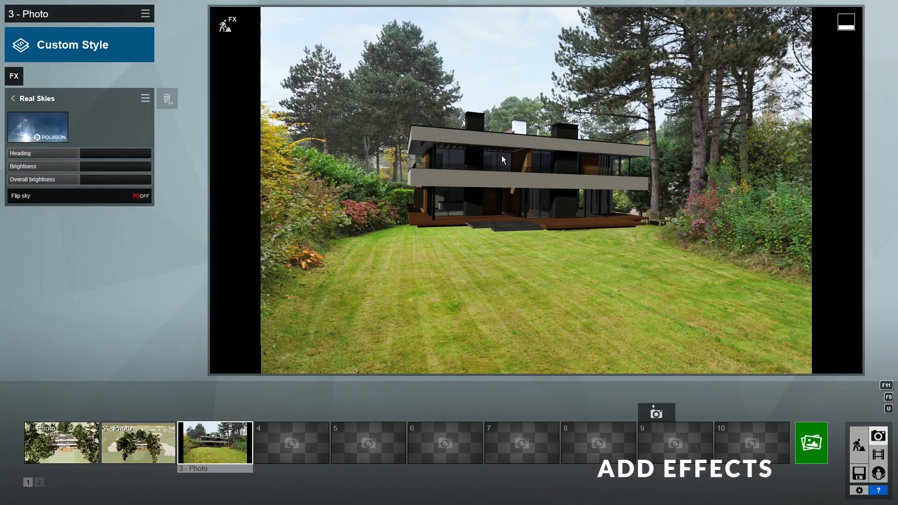
mouse_move(80, 155)
left_mouse_down()
mouse_move(61, 156)
mouse_move(78, 158)
left_mouse_up()
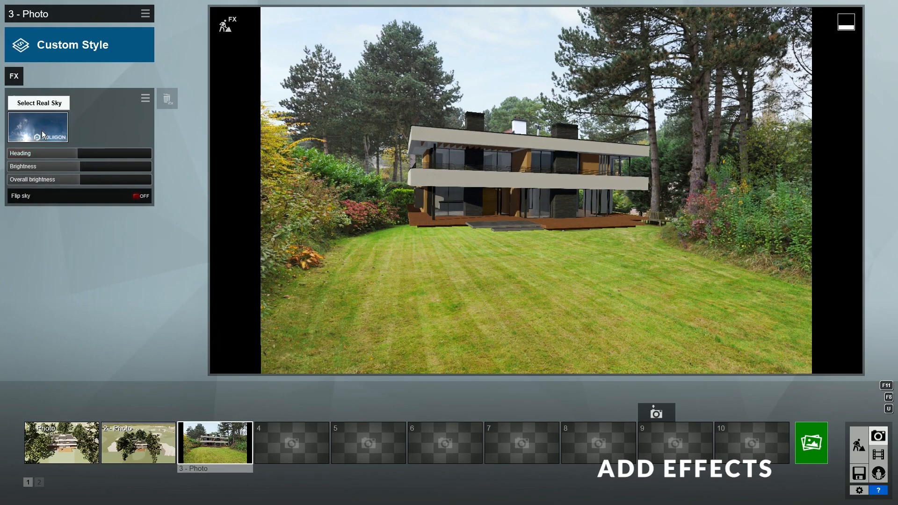
left_click(42, 134)
left_click(457, 102)
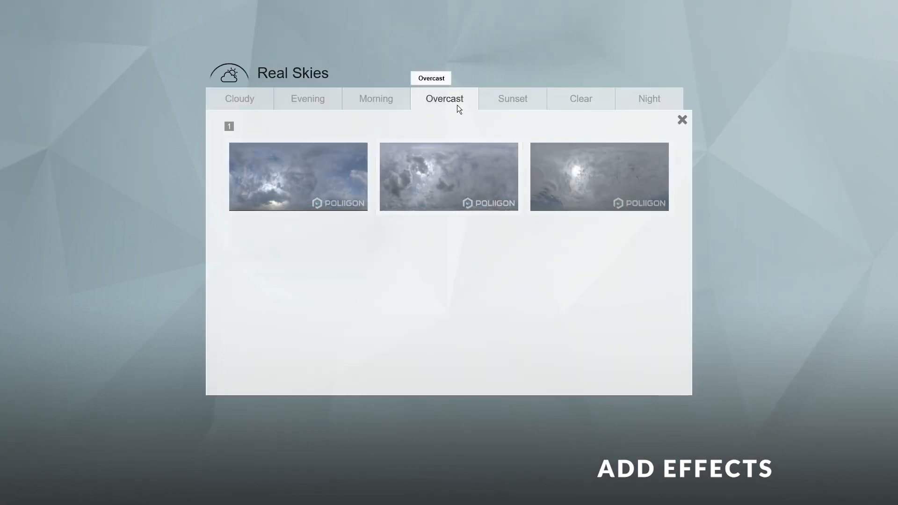
left_click(459, 173)
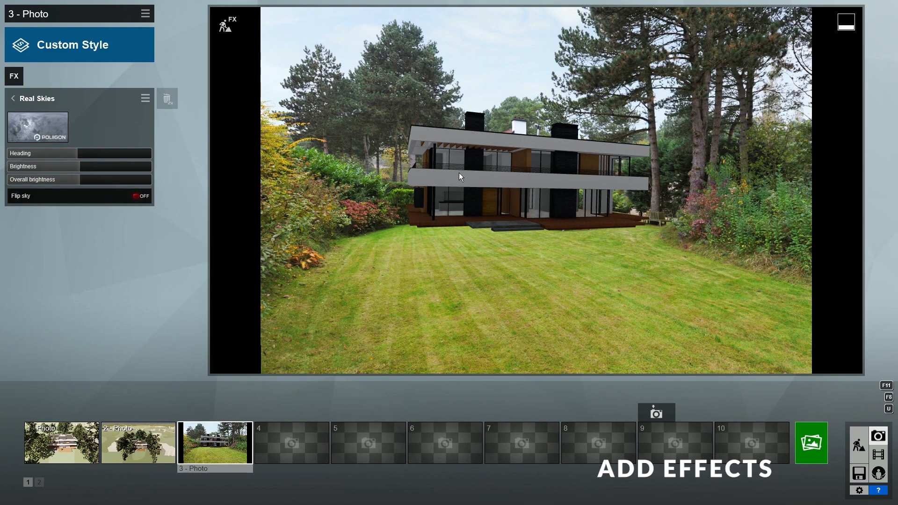
left_click_drag(114, 167, 80, 167)
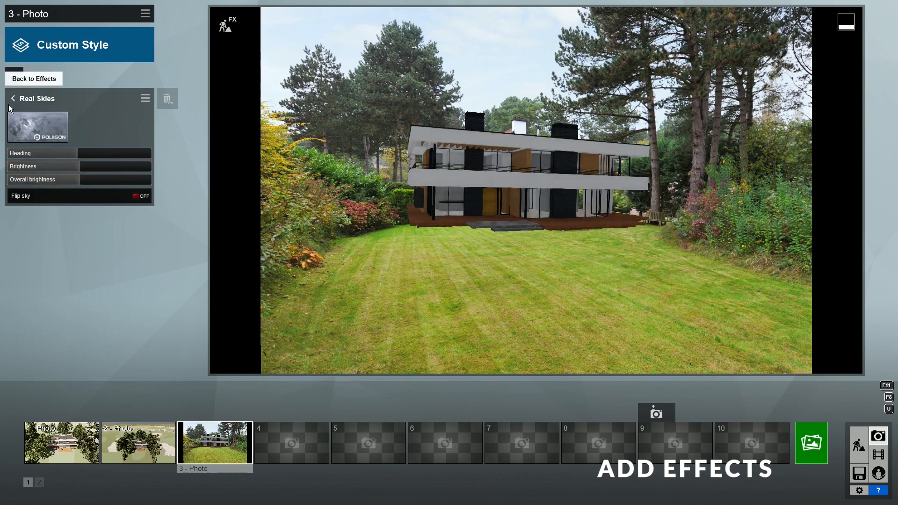
- Add a Camera Exposure effect raised to 0.8
left_click(8, 105)
left_click(14, 76)
left_click(263, 206)
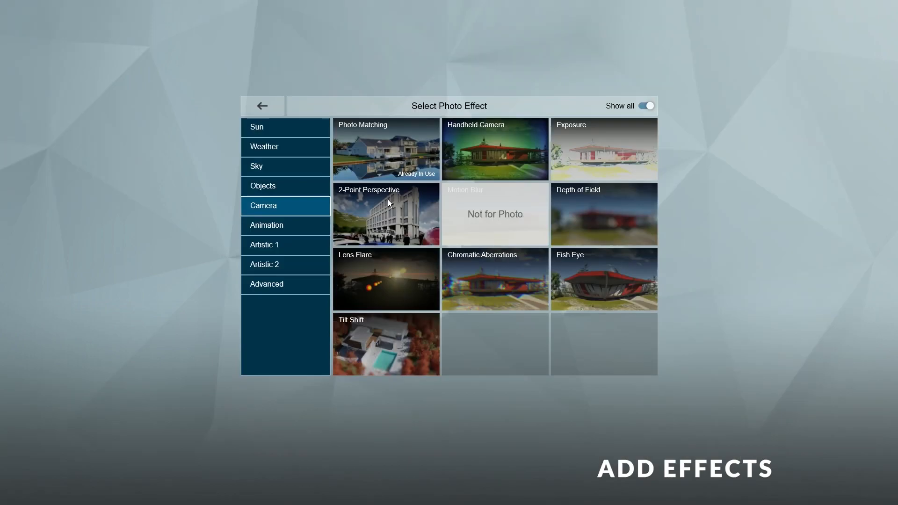
left_click(607, 155)
left_click_drag(55, 117, 116, 118)
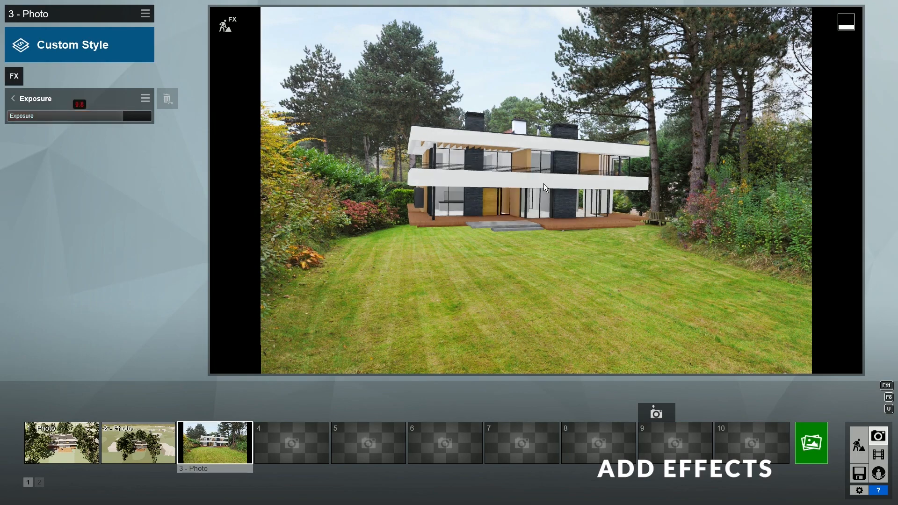
- Add the Advanced Sky Light effect and make sure it is enabled
left_click(14, 76)
left_click(292, 285)
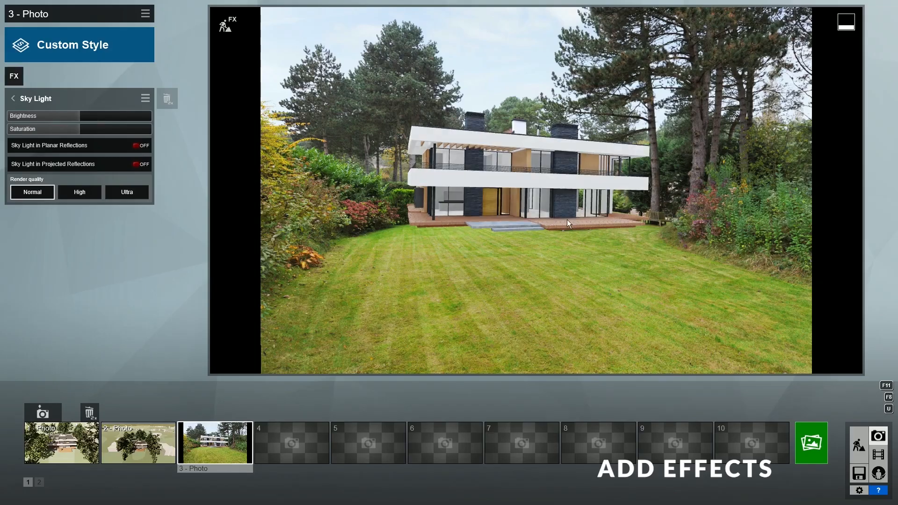
left_click(14, 99)
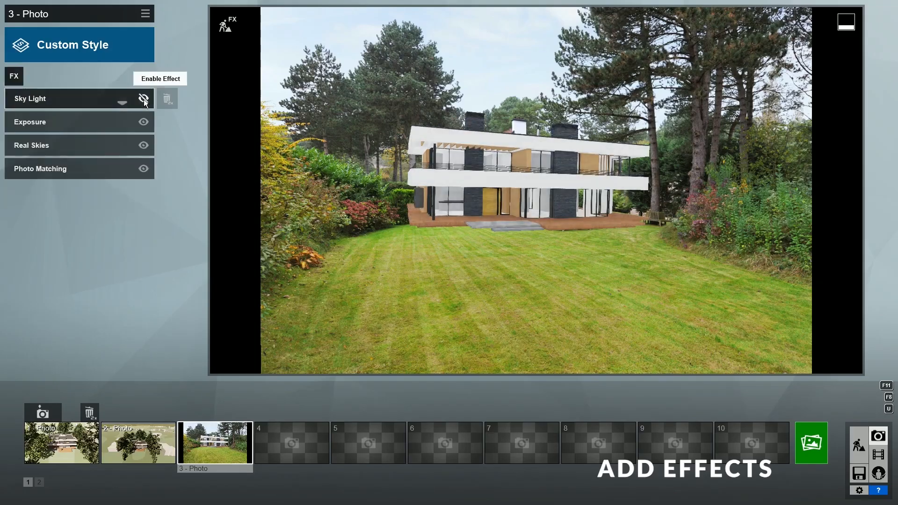
left_click(143, 100)
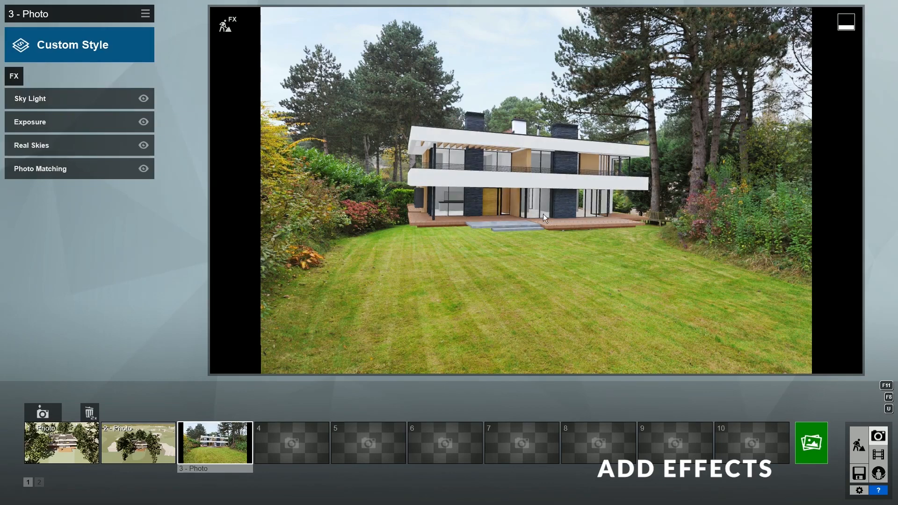
- Add Hyperlight and a Shadow effect with lowered brightness
left_click(14, 76)
left_click(609, 211)
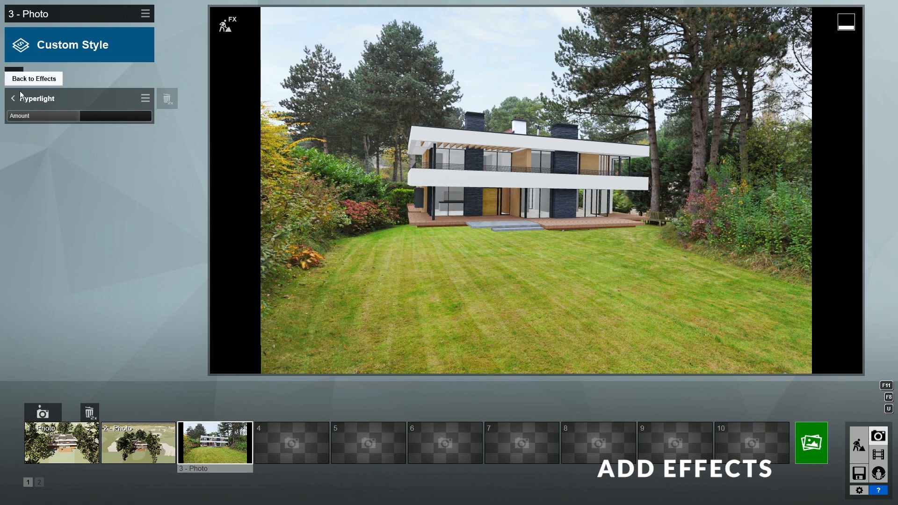
left_click(18, 76)
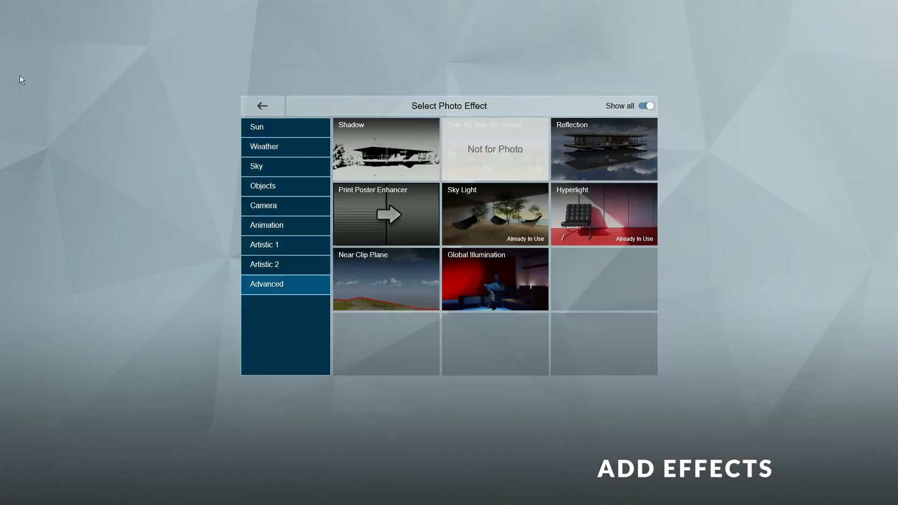
left_click(389, 146)
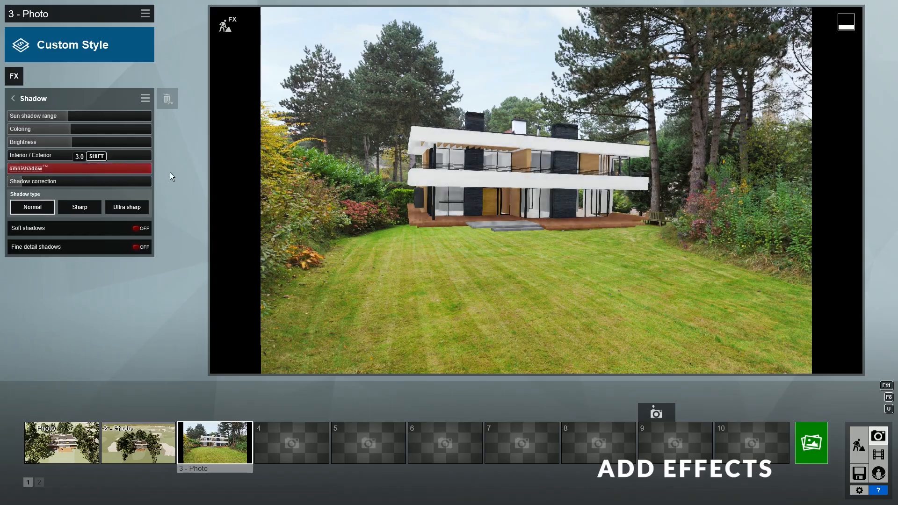
left_click_drag(70, 143, 51, 143)
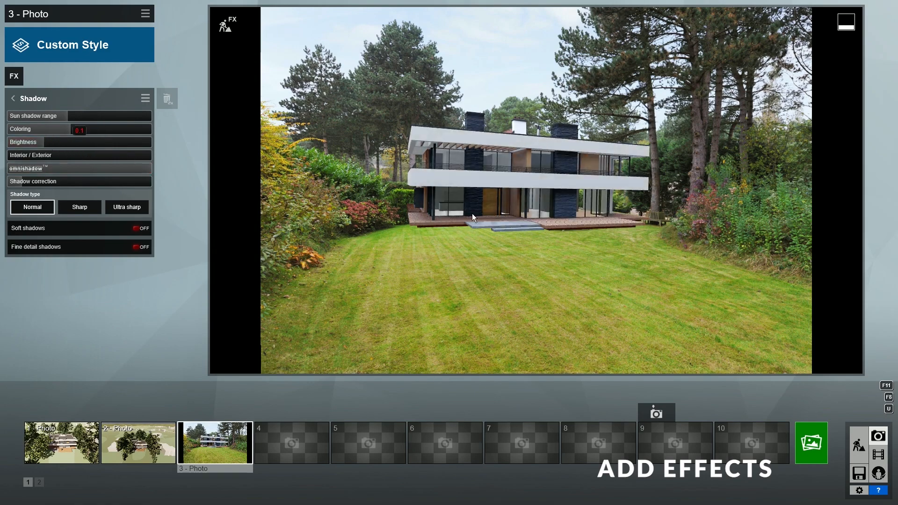
- Add Color Correction with Limit high about 0.8 and a slightly cooler temperature
left_click(15, 75)
left_click(291, 247)
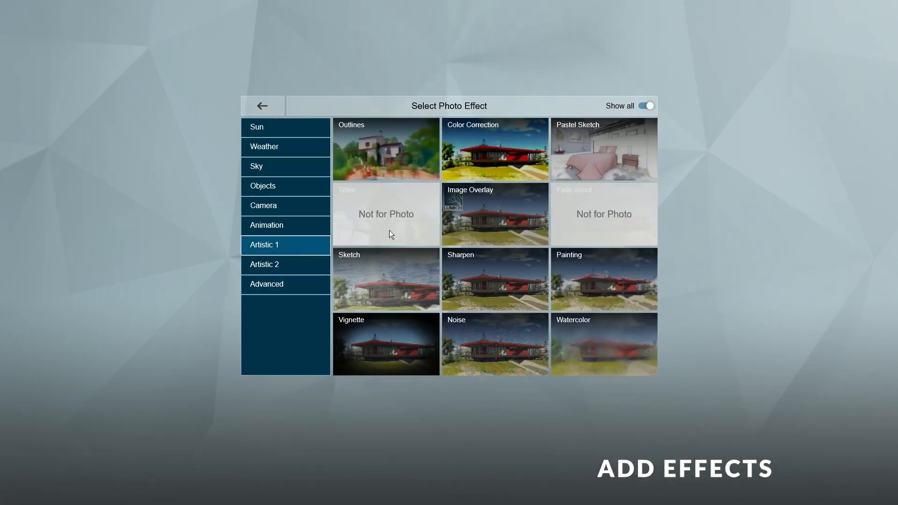
left_click(505, 153)
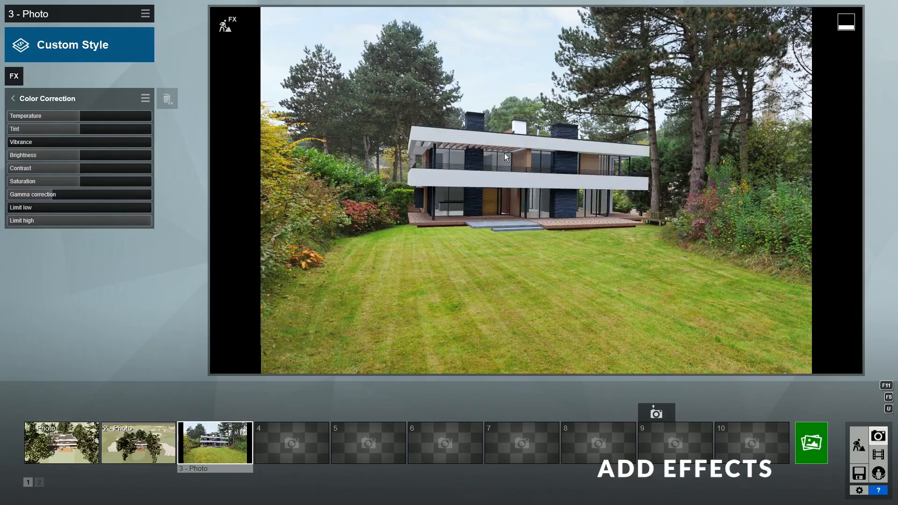
left_click_drag(127, 221, 109, 223)
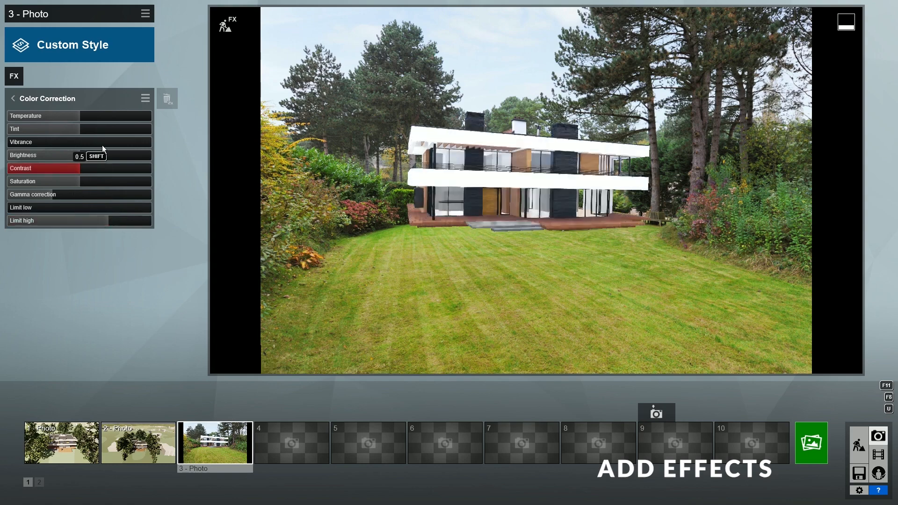
left_click_drag(78, 115, 102, 131)
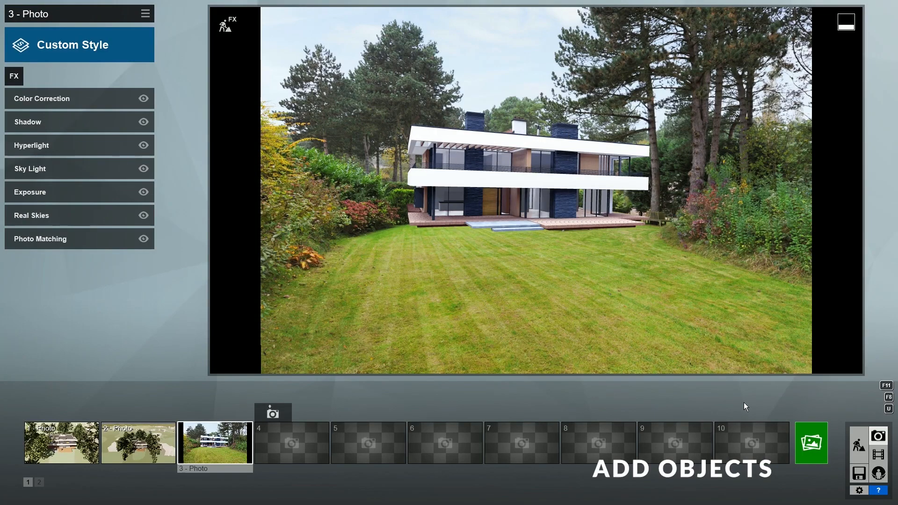
- In Build mode, plant a Nature library tree behind the villa and check it in photo 3
left_click(860, 445)
key("w")
right_click_drag(572, 296, 572, 397)
left_click(202, 465)
left_click(123, 142)
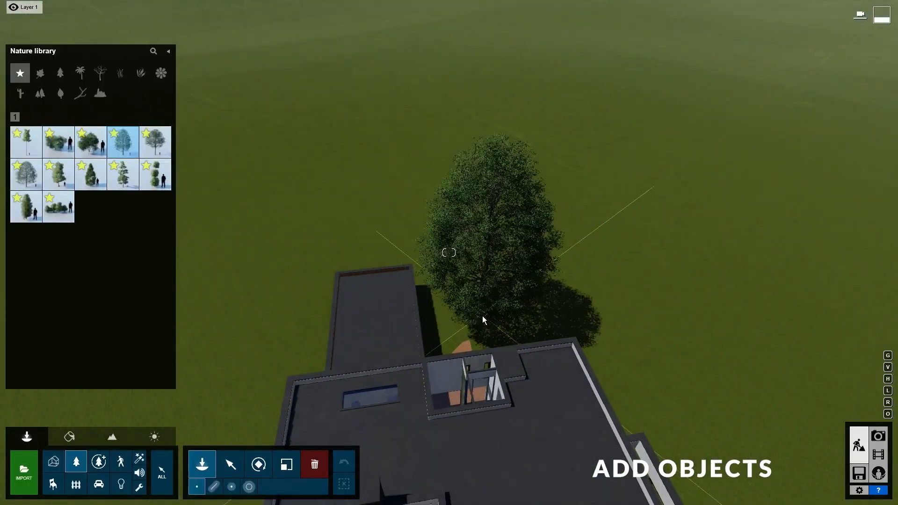
left_click(484, 322)
key("s")
right_click_drag(484, 322, 484, 197)
key("q")
left_click(879, 436)
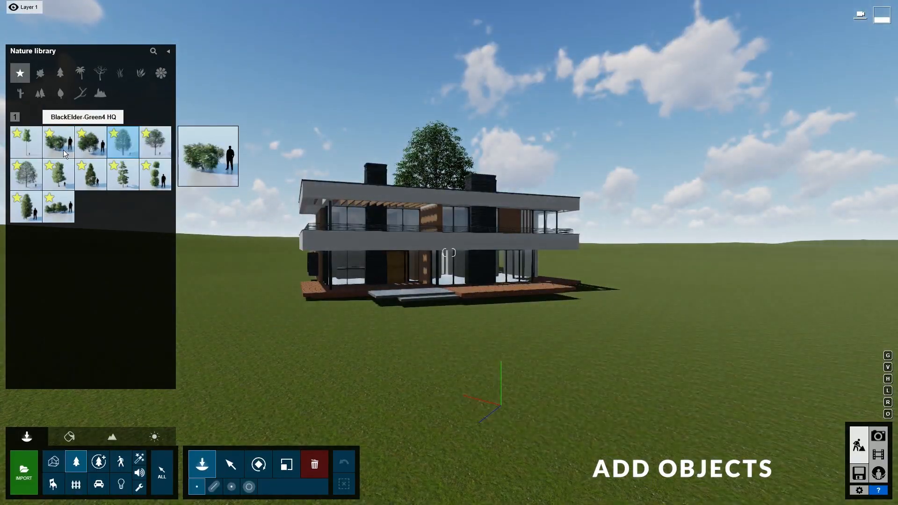
- Place rotated and scaled BlackElder bushes to the left and right of the house
left_click(63, 151)
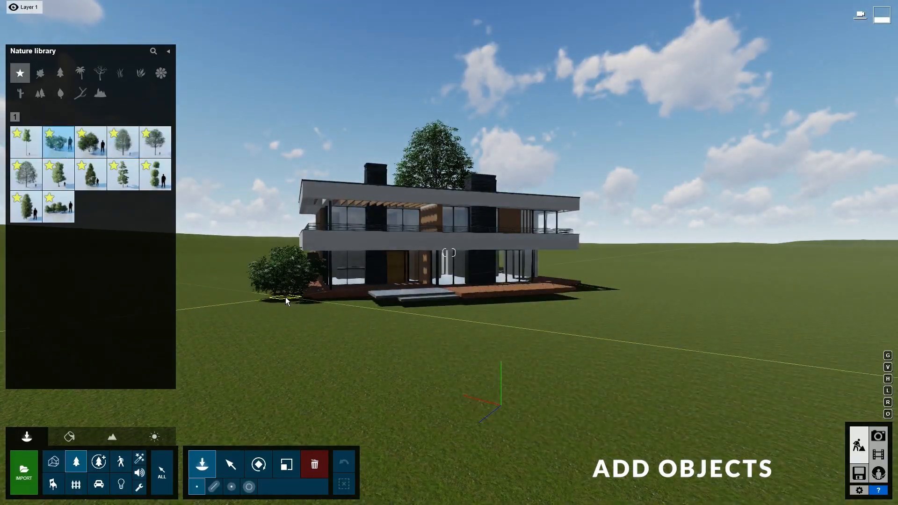
key("r")
left_click(276, 304)
left_click(91, 145)
left_click(580, 296)
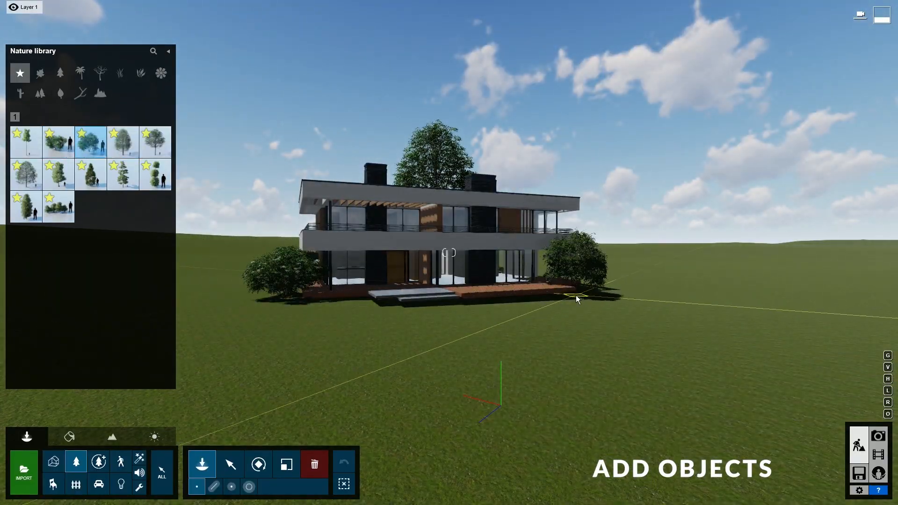
key("l")
key("r")
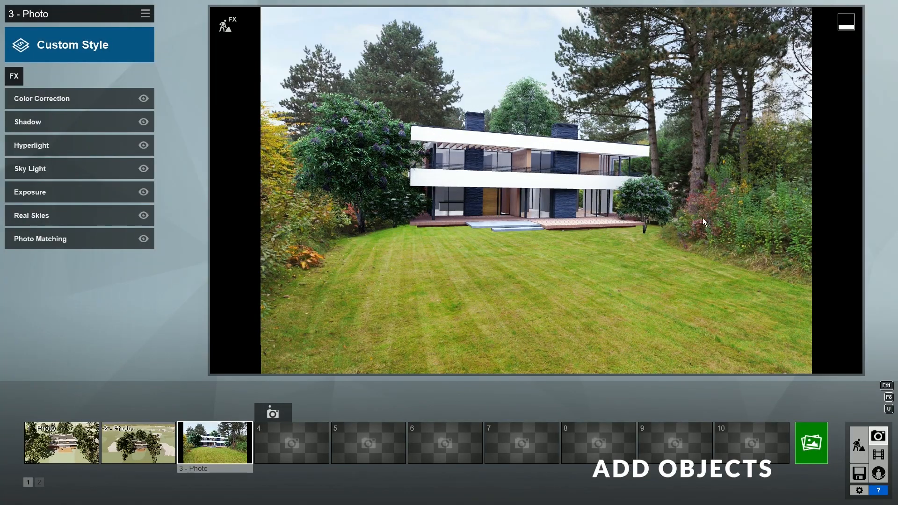
- Select the newly planted bushes and tweak their green selection hue and saturation
left_click(857, 442)
left_click(230, 464)
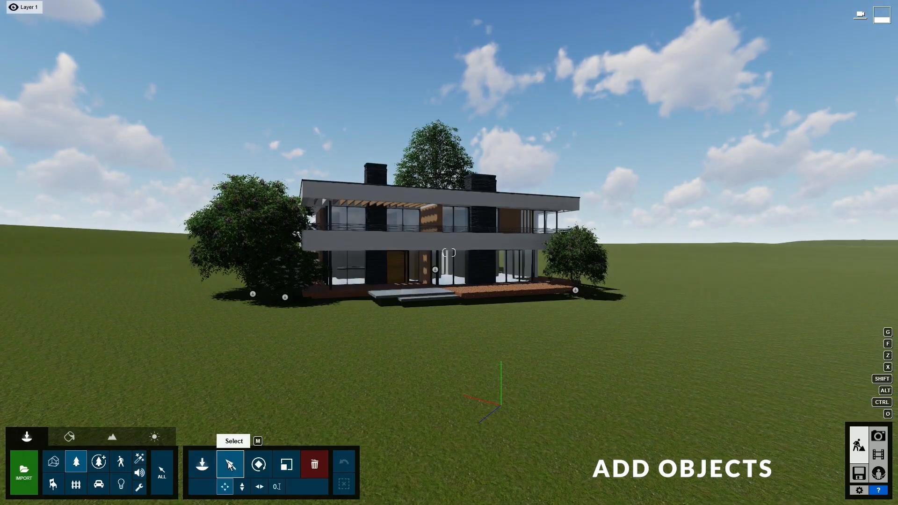
left_click_drag(117, 97, 643, 330, "ctrl")
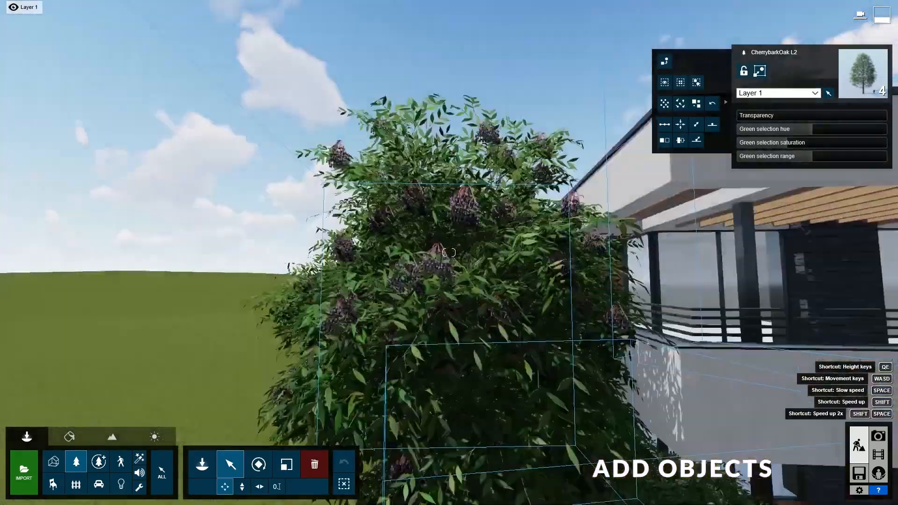
mouse_move(813, 130)
left_mouse_down()
mouse_move(830, 131)
mouse_move(781, 144)
mouse_move(823, 131)
left_mouse_up()
left_click(882, 439)
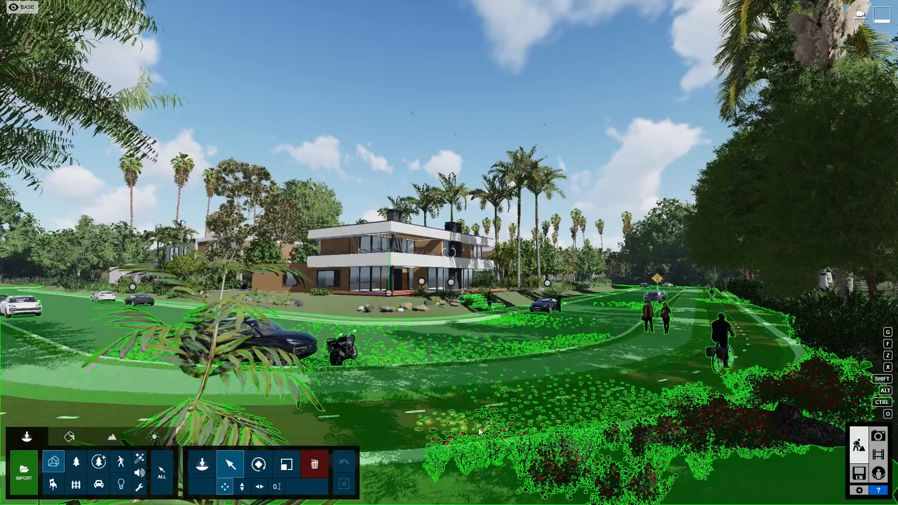
- Review photos 6 and 7, then unhide the Photomatch 6_lumion layer in Photoshop
left_click(880, 437)
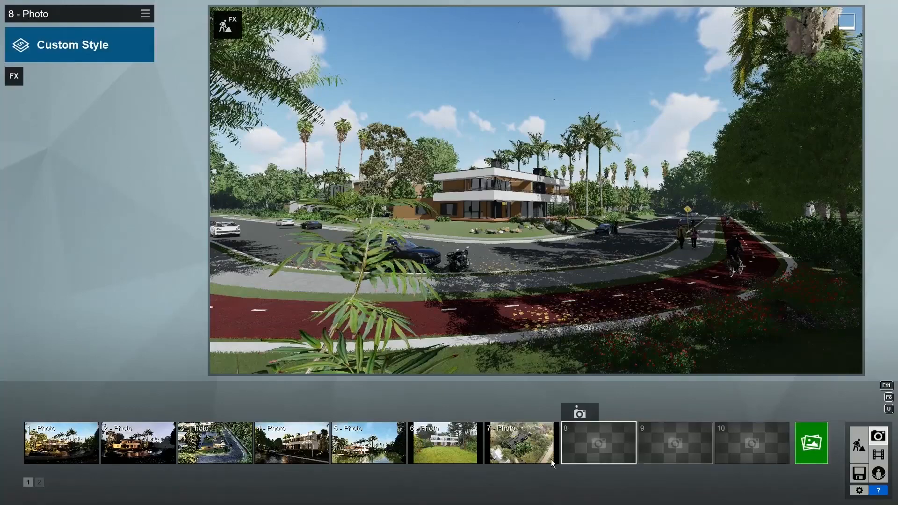
left_click(434, 442)
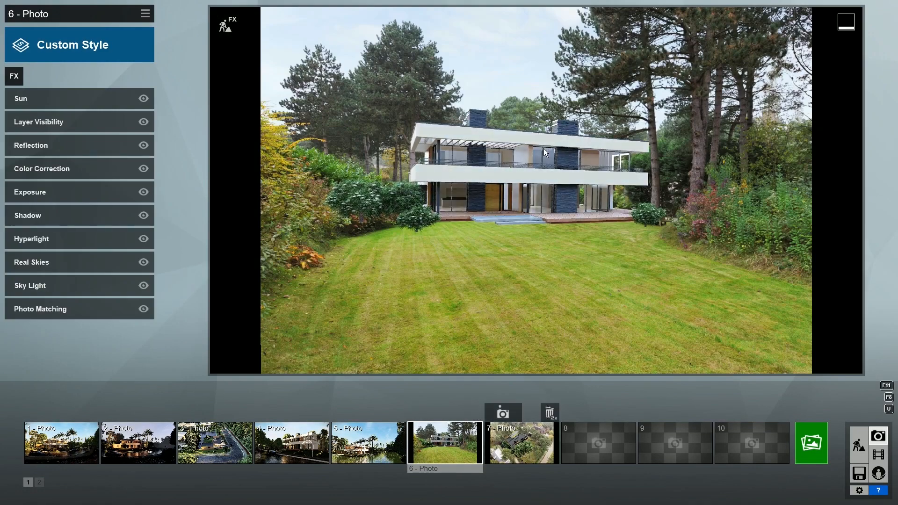
left_click(519, 443)
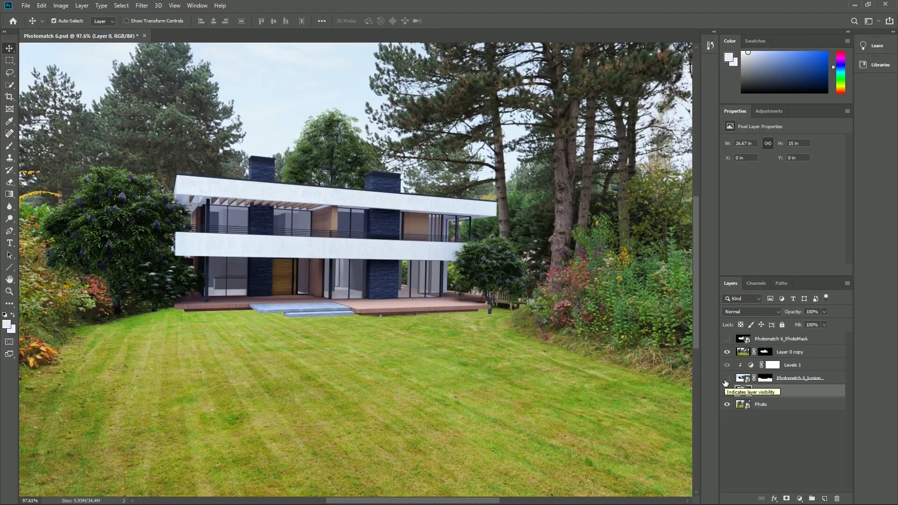
left_click(727, 379)
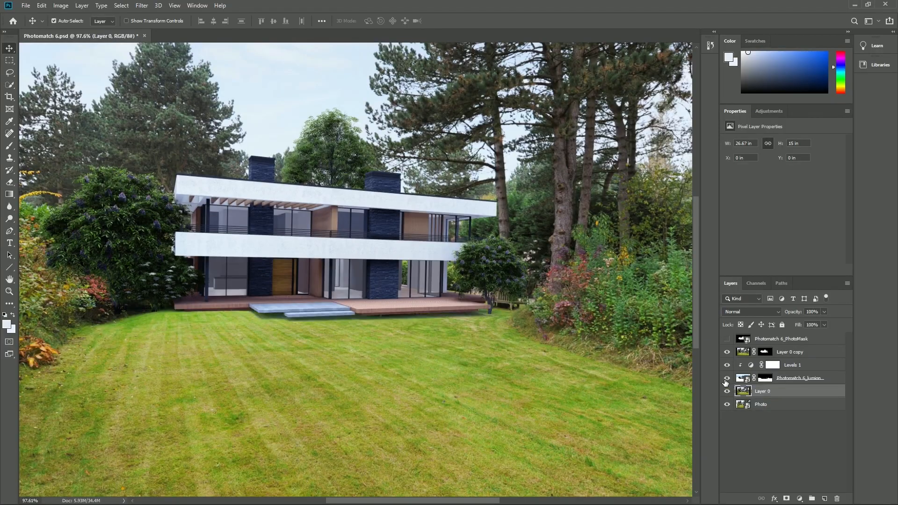